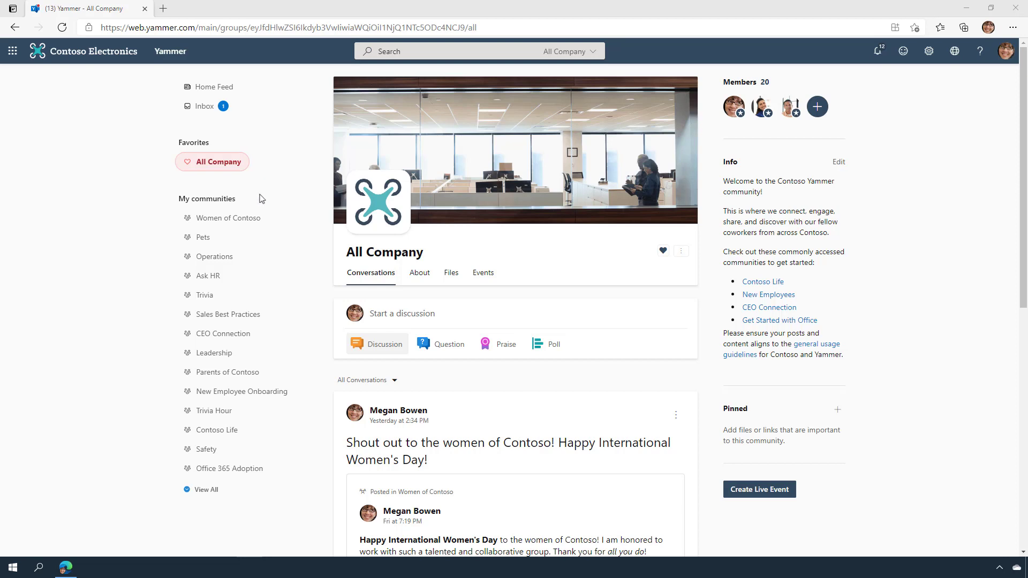
# Step: Browse the Women of Contoso community, then go to the Parents of Contoso community page
pyautogui.click(258, 220)
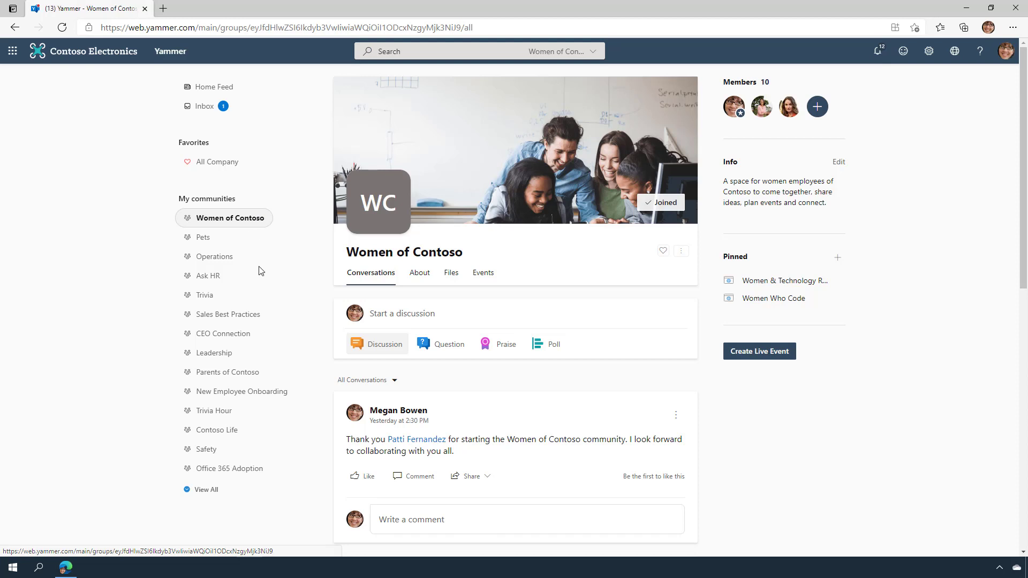
pyautogui.click(259, 373)
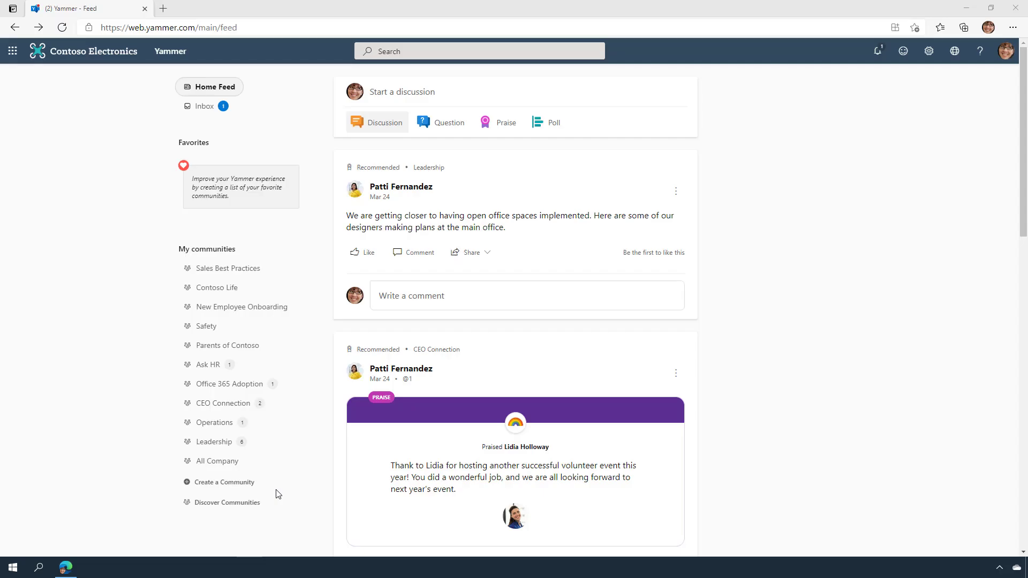
# Step: Start a new community named 'Diversity, Equity & Inclusion (DEI)' and paste in its description
pyautogui.click(251, 484)
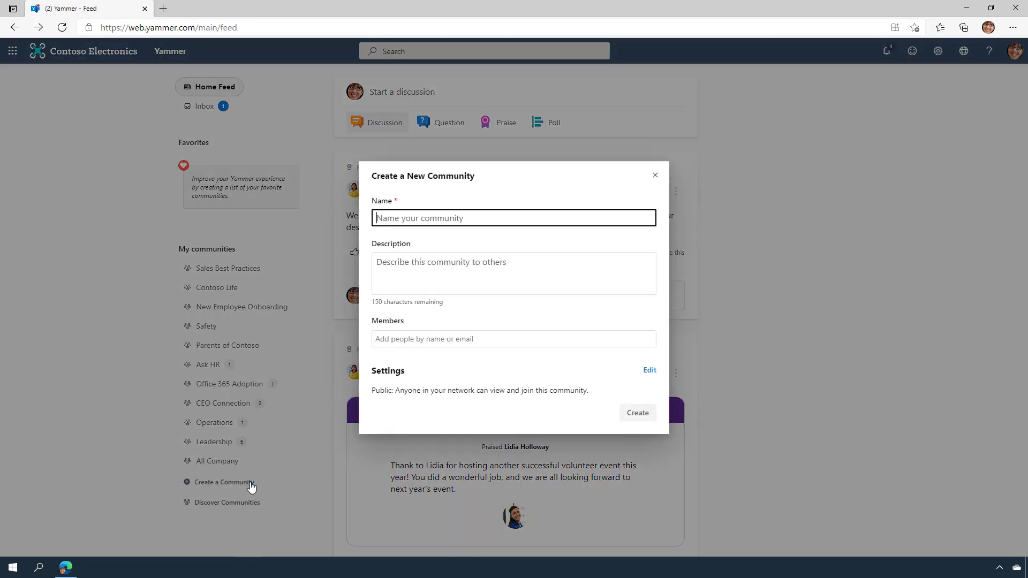
pyautogui.write('Diversity, Equity & Inclusion (DEI)')
pyautogui.press('Tab')
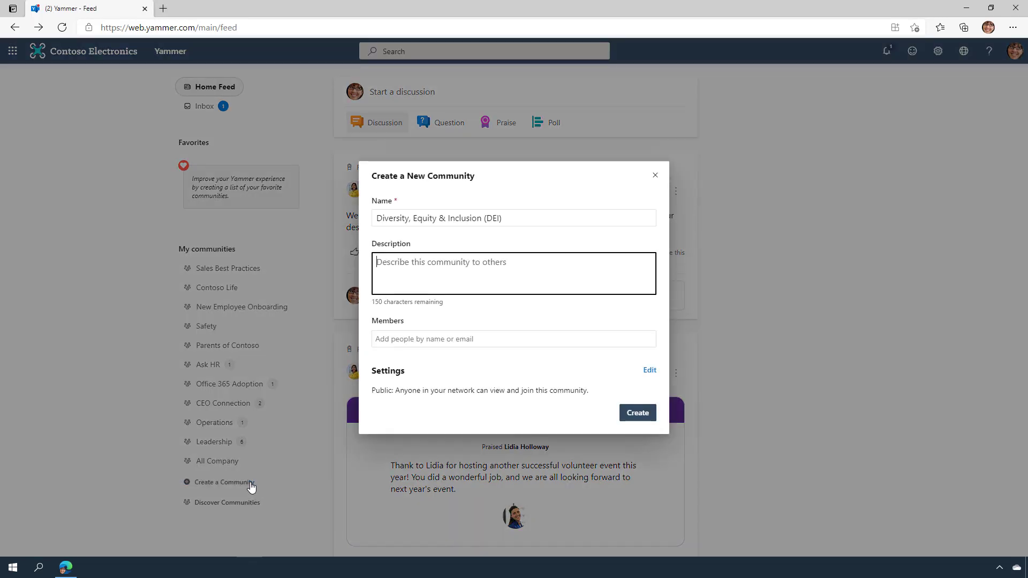
pyautogui.write('Public Diversity, Inclusion and Belonging discussion group. Learn more via Diverse and inclusive resources and values.')
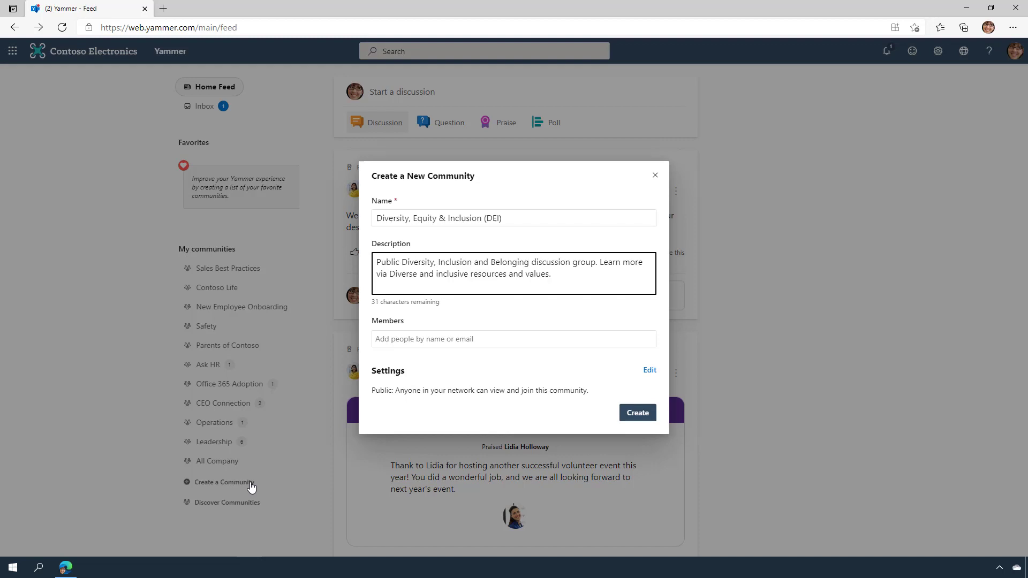
# Step: Add three suggested people as members and create the community
pyautogui.press('Tab')
pyautogui.press('Return')
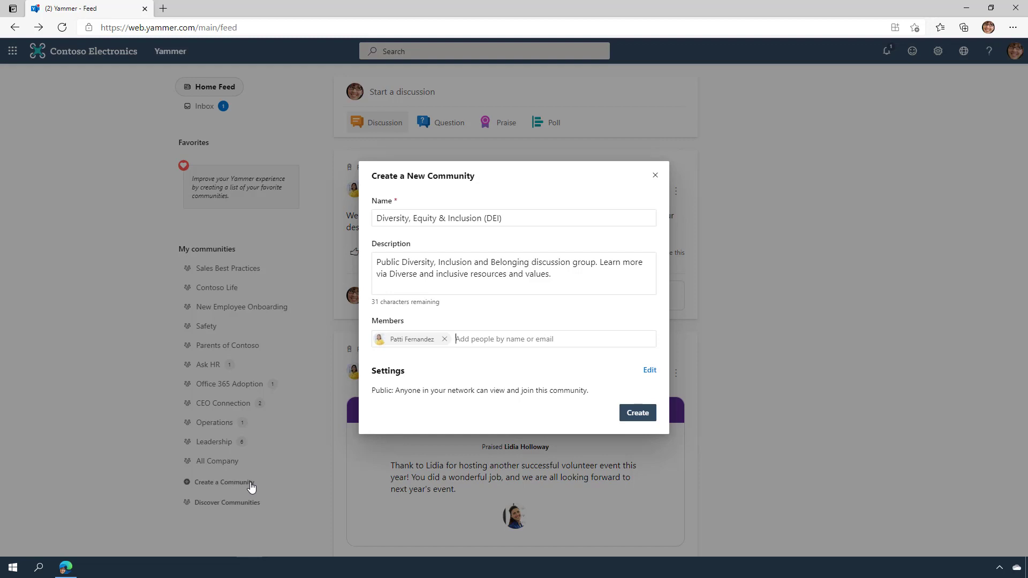
pyautogui.write('Diego')
pyautogui.press('Return')
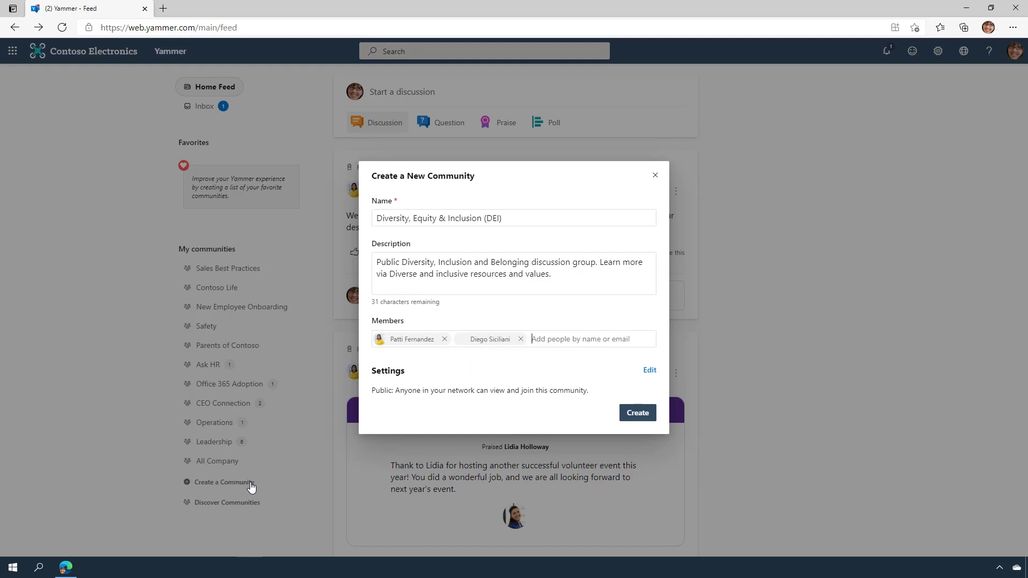
pyautogui.write('Adele')
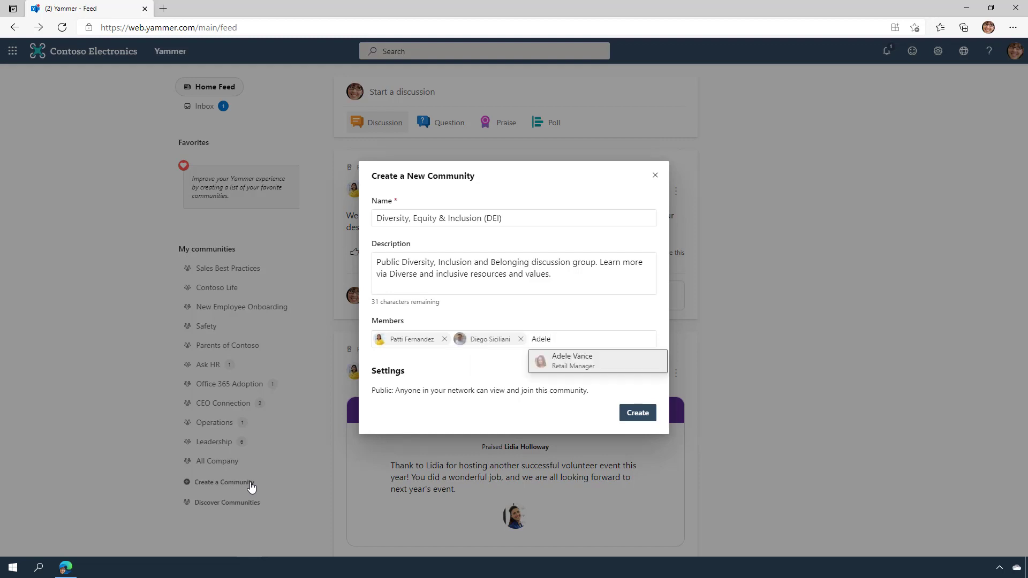
pyautogui.press('Return')
pyautogui.click(638, 421)
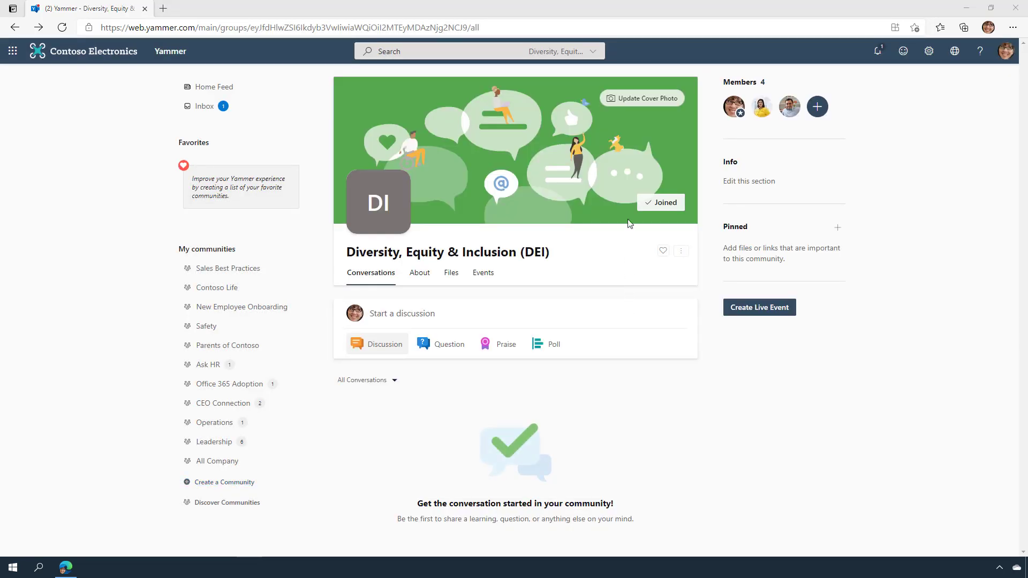
# Step: Upload Diversity-Inclusion2-1360x550px from Downloads as the community cover photo
pyautogui.click(629, 101)
pyautogui.click(630, 102)
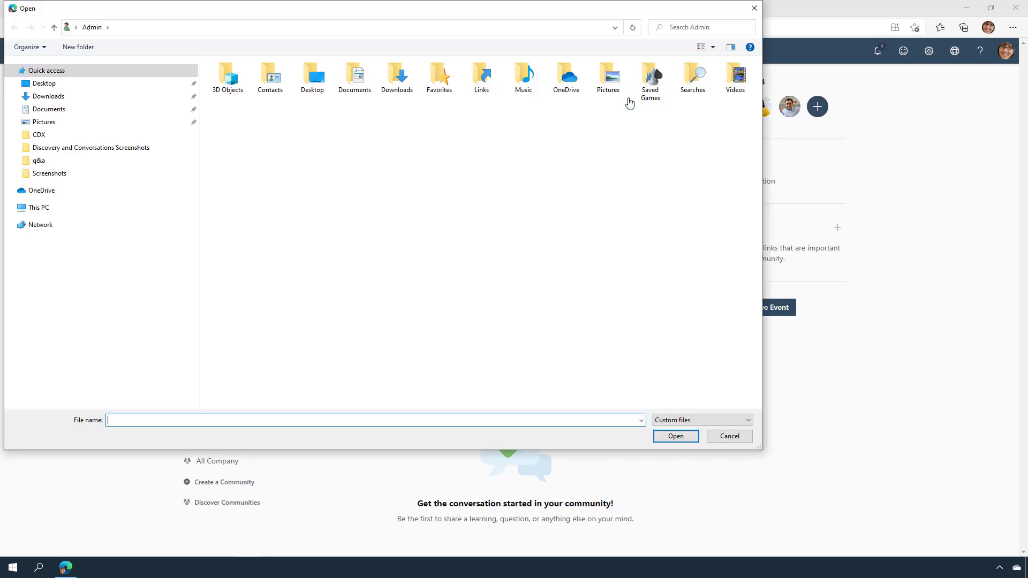
pyautogui.click(99, 98)
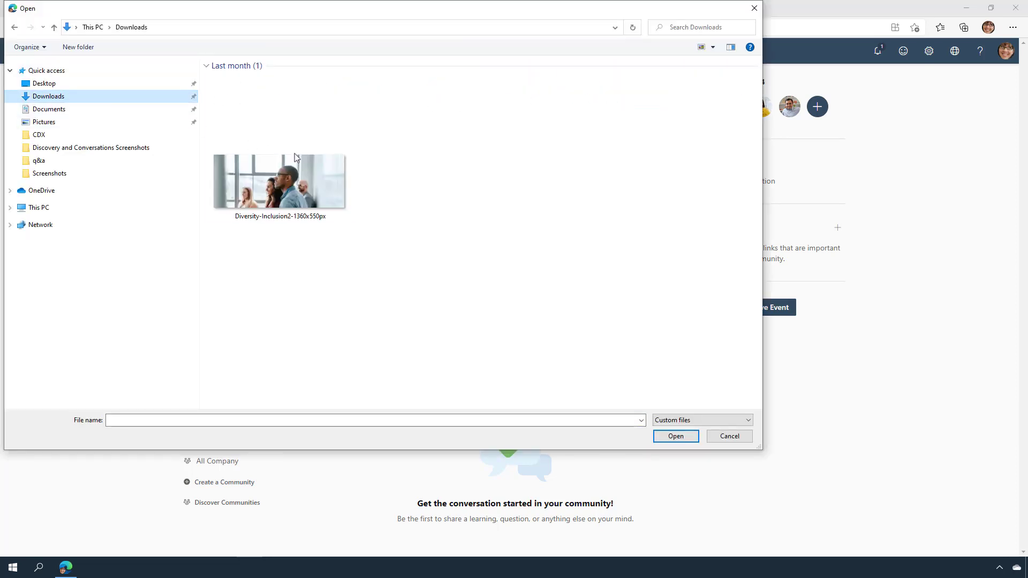
pyautogui.click(307, 160)
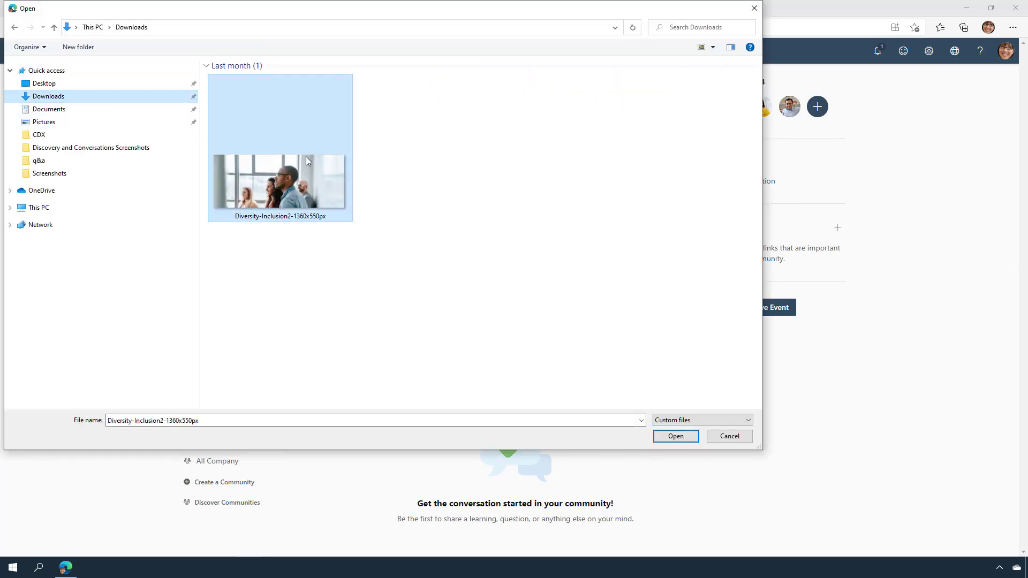
pyautogui.click(679, 437)
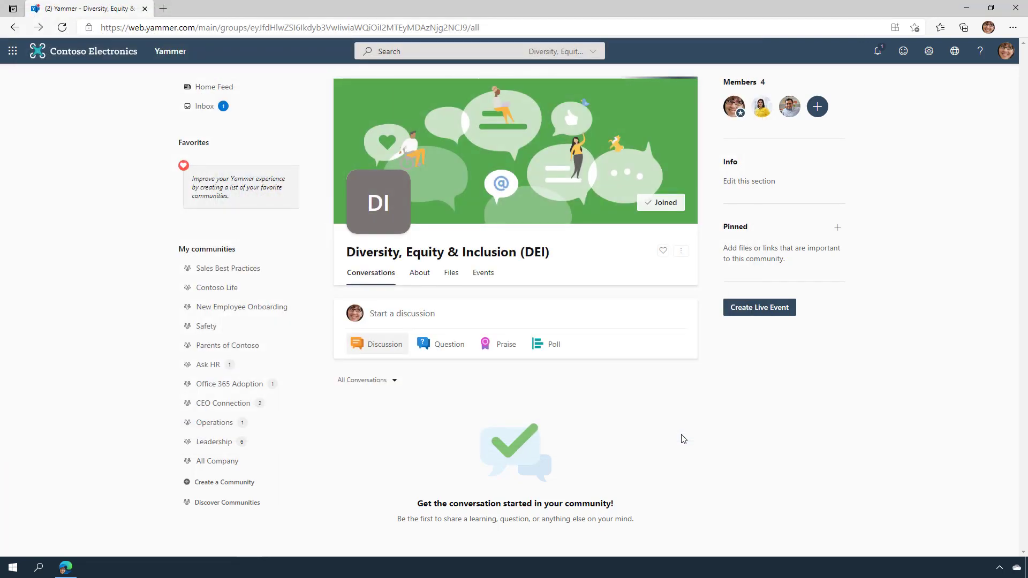
pyautogui.click(837, 228)
pyautogui.click(845, 251)
pyautogui.write('www.hrc.org')
pyautogui.press('Tab')
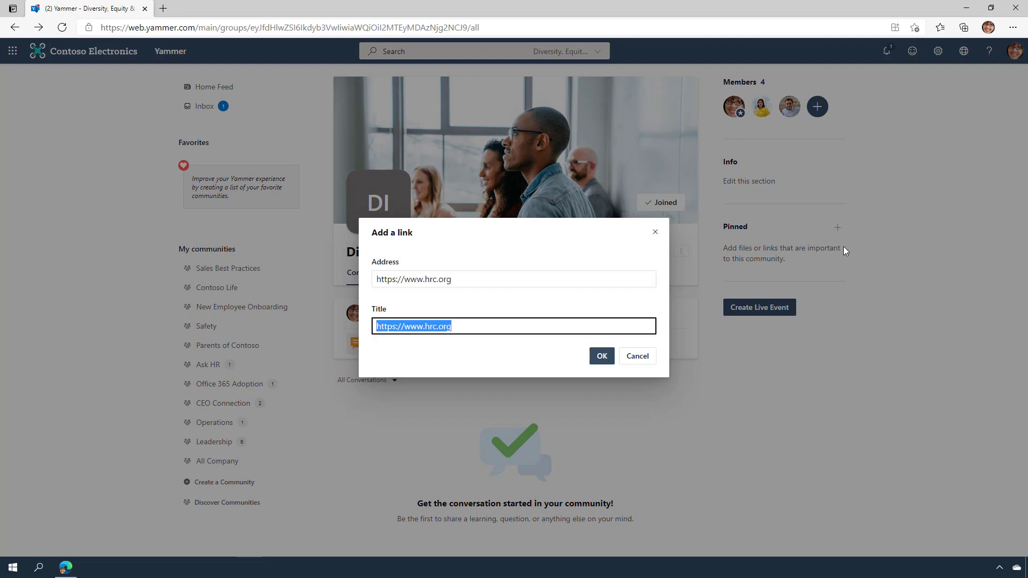
pyautogui.write('Human Rights Campaign')
pyautogui.click(610, 354)
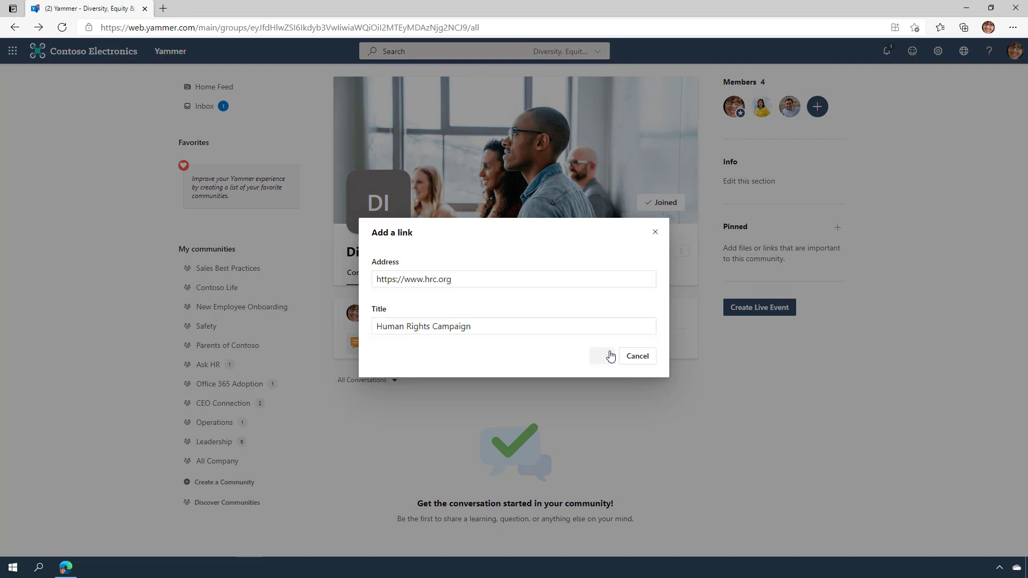
pyautogui.click(374, 316)
pyautogui.write("Join us for our very first DEI Community Discussion this Wednesday, 3/17, 11am-12pm PST. To create an inclusive community, we'll start by discussing our guiding principles. A link will be posted soon. We look forward to seeing you all!")
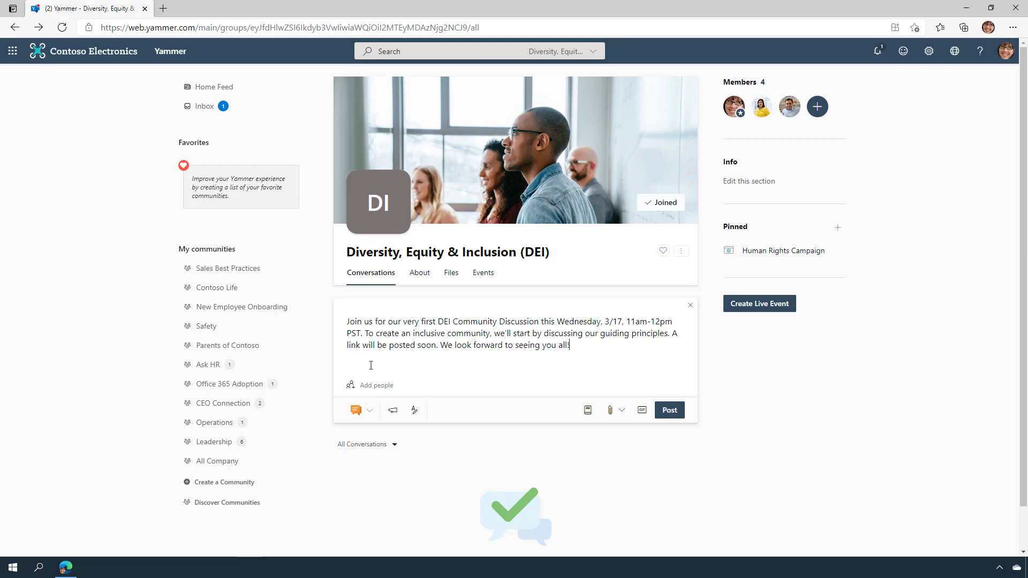
# Step: Bold 'Wednesday, 3/17, 11am-12pm PST', italicize 'A link will be posted soon', and post as an announcement
pyautogui.click(415, 410)
pyautogui.moveTo(557, 322); pyautogui.dragTo(361, 338)
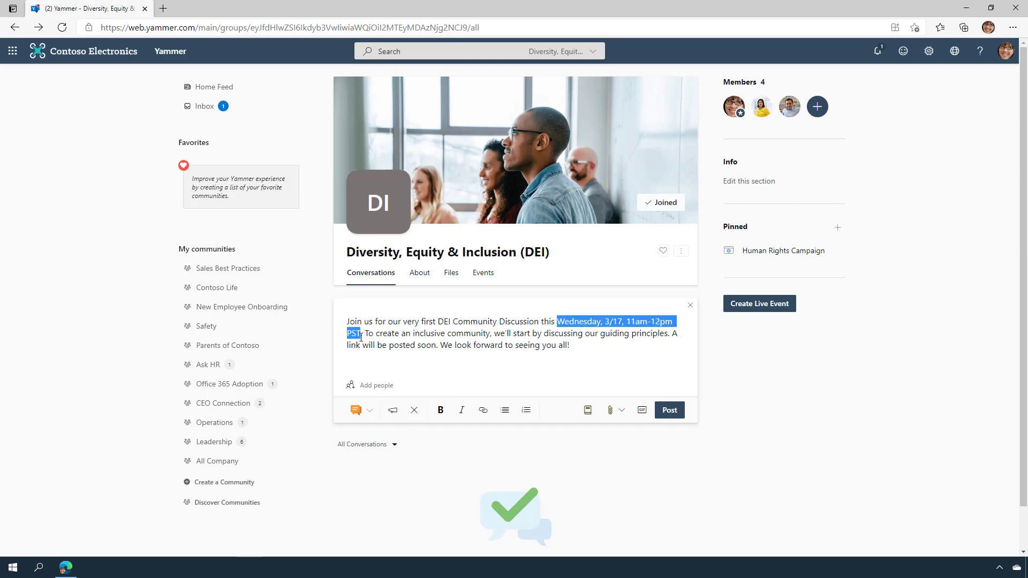
pyautogui.click(440, 410)
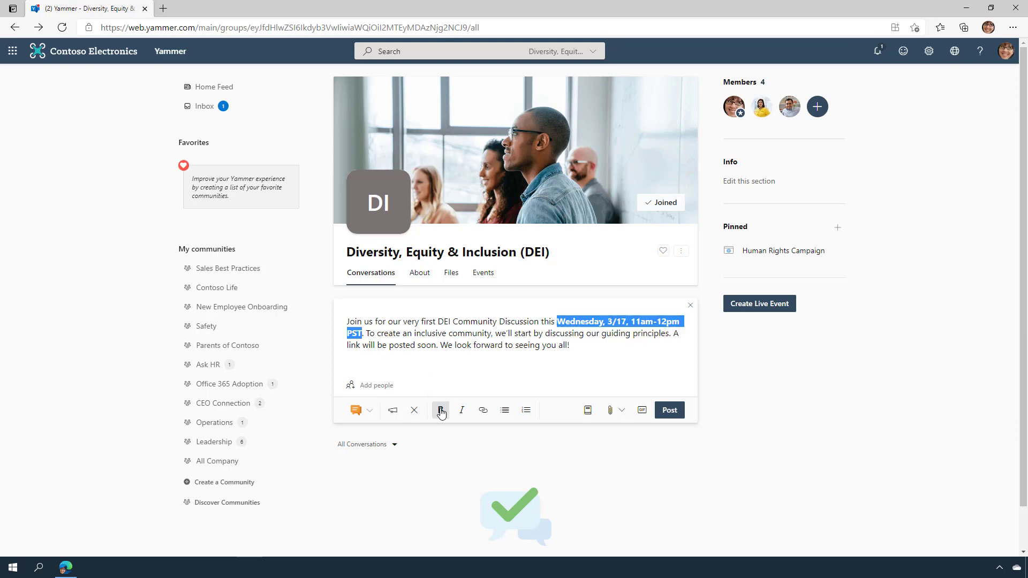
pyautogui.moveTo(673, 334); pyautogui.dragTo(436, 346)
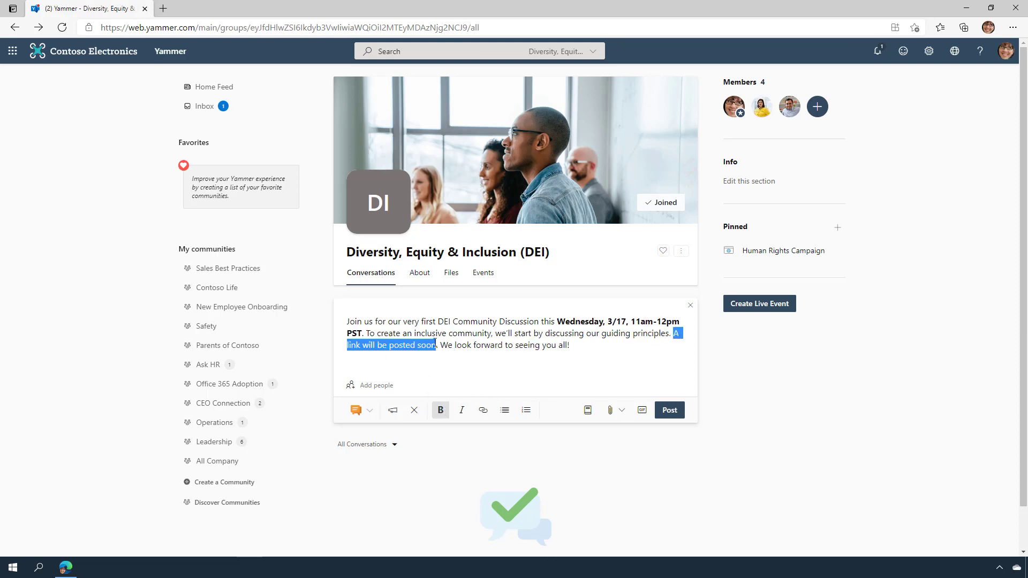
pyautogui.click(456, 418)
pyautogui.click(398, 417)
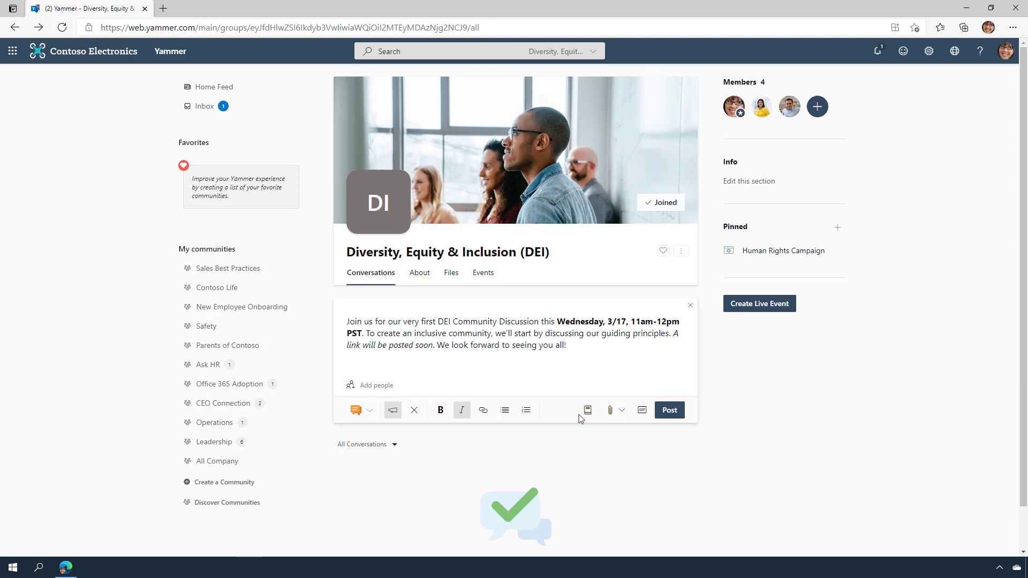
pyautogui.click(673, 417)
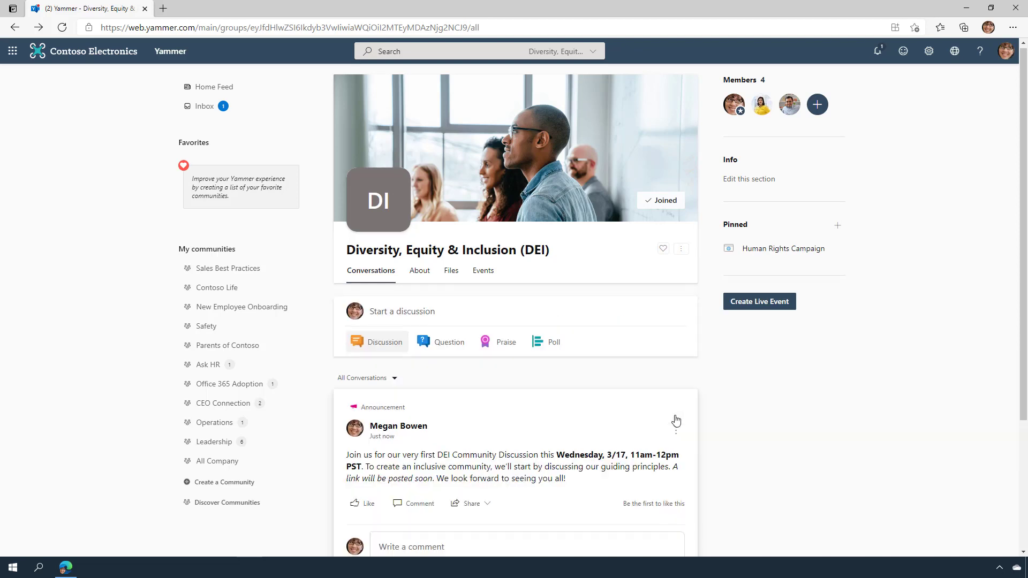
# Step: Post a second discussion sharing the diversity-and-innovation article with its 'here' link
pyautogui.scroll(-1, 676, 419)
pyautogui.scroll(-2, 677, 419)
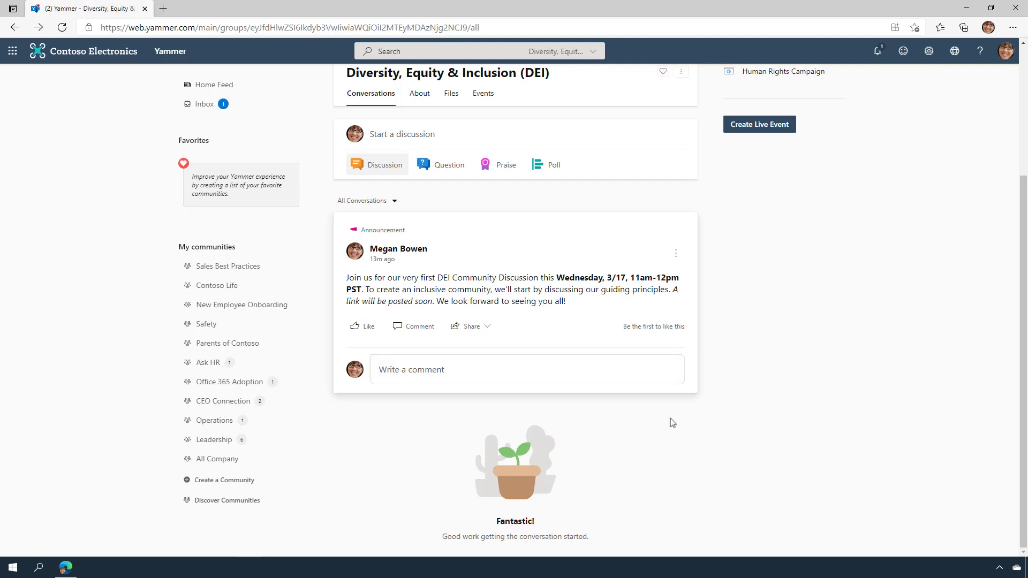
pyautogui.click(378, 144)
pyautogui.write('Good morning everyone! I wanted to share an interesting article on the direct correlation between diversity and innovation. The link to the article can be found here.  Curious to hear what you think?')
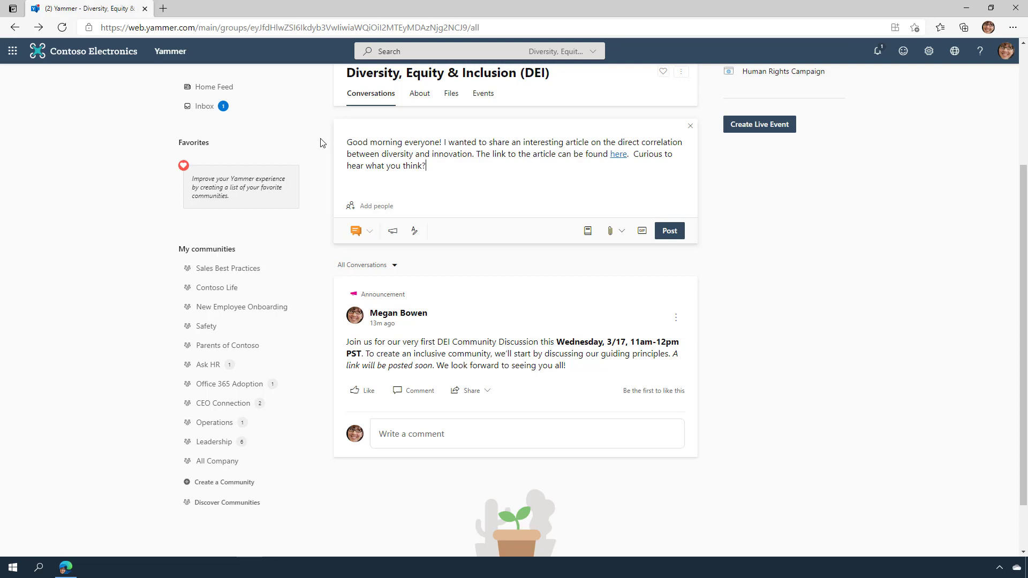
pyautogui.click(672, 235)
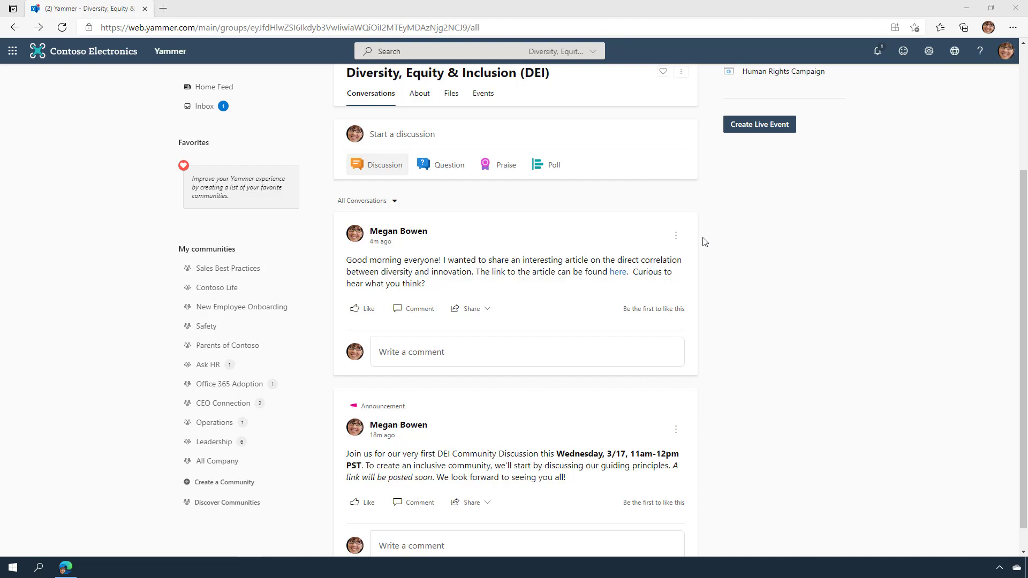
# Step: Pin the article post to the top and feature the announcement until Apr 19 2021, 17:00
pyautogui.click(676, 236)
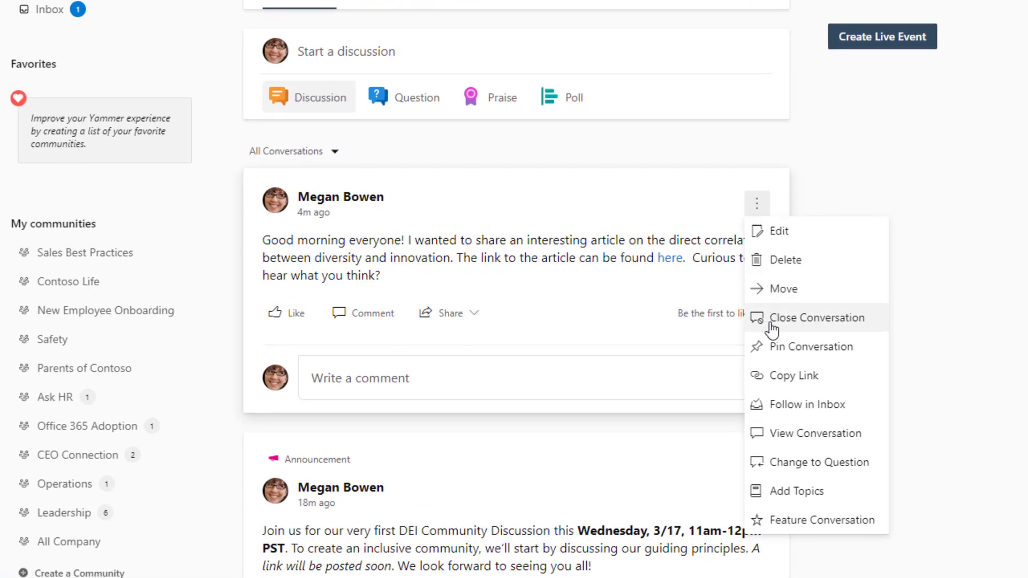
pyautogui.click(773, 348)
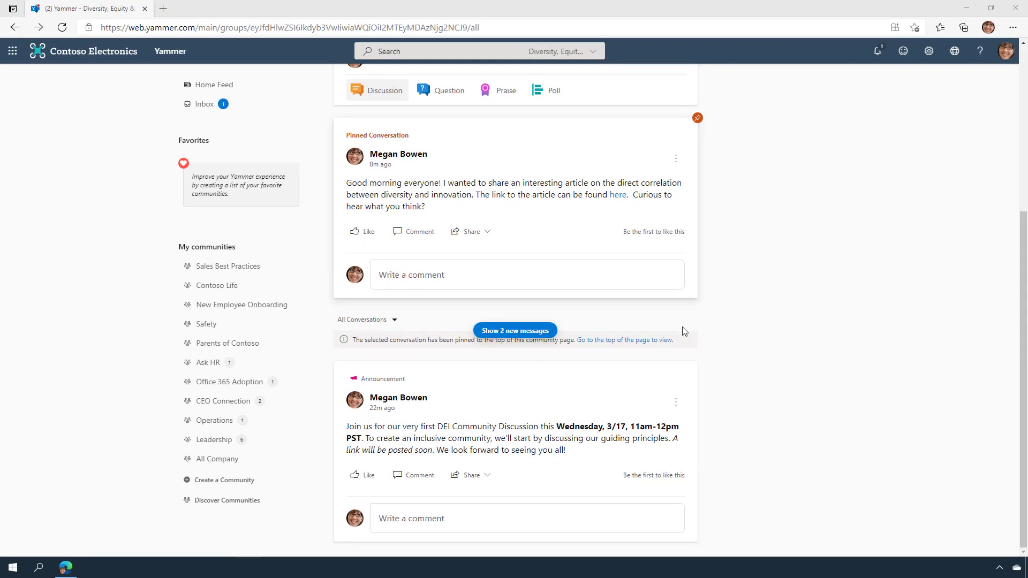
pyautogui.click(675, 402)
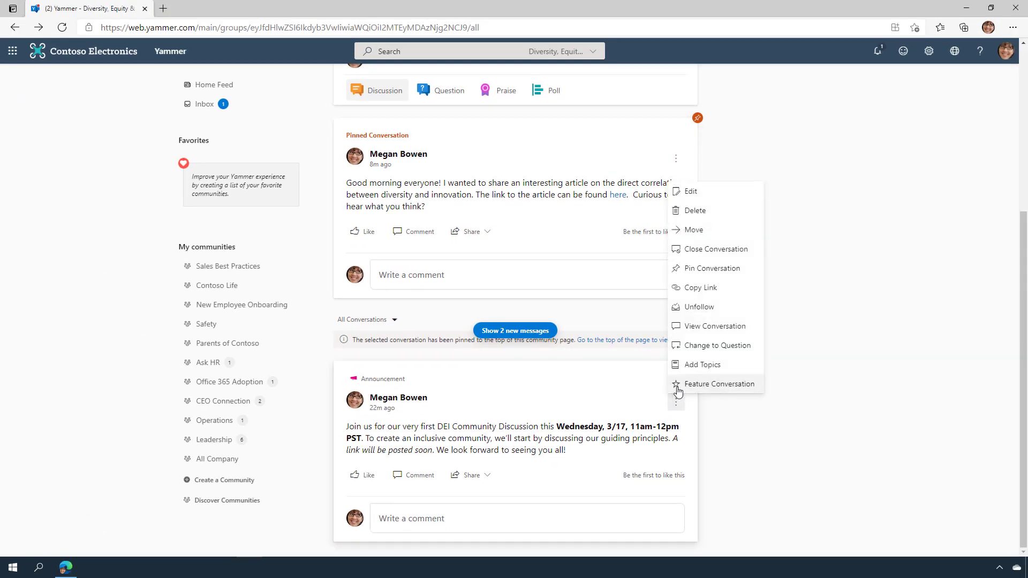
pyautogui.click(677, 387)
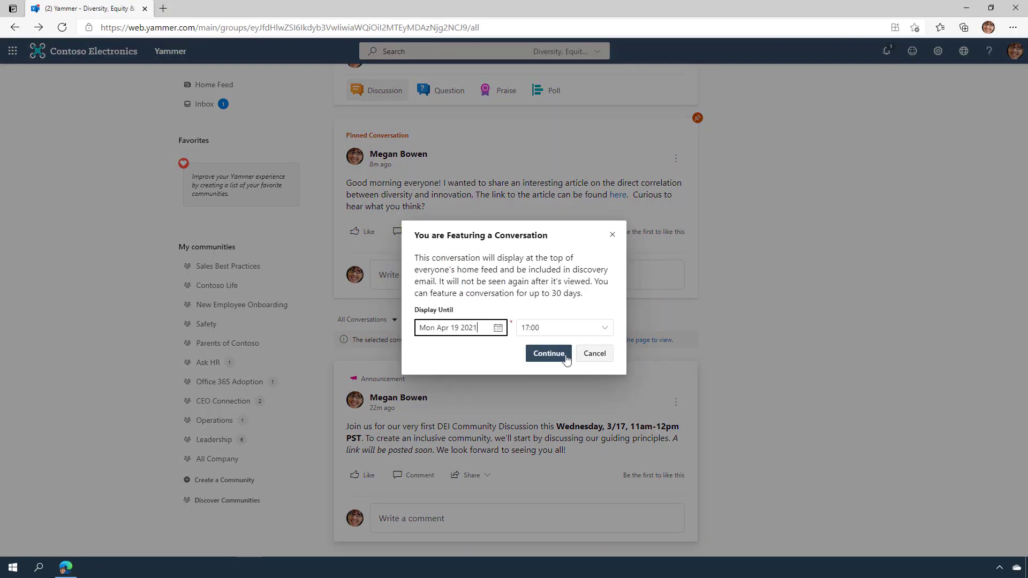
pyautogui.click(548, 354)
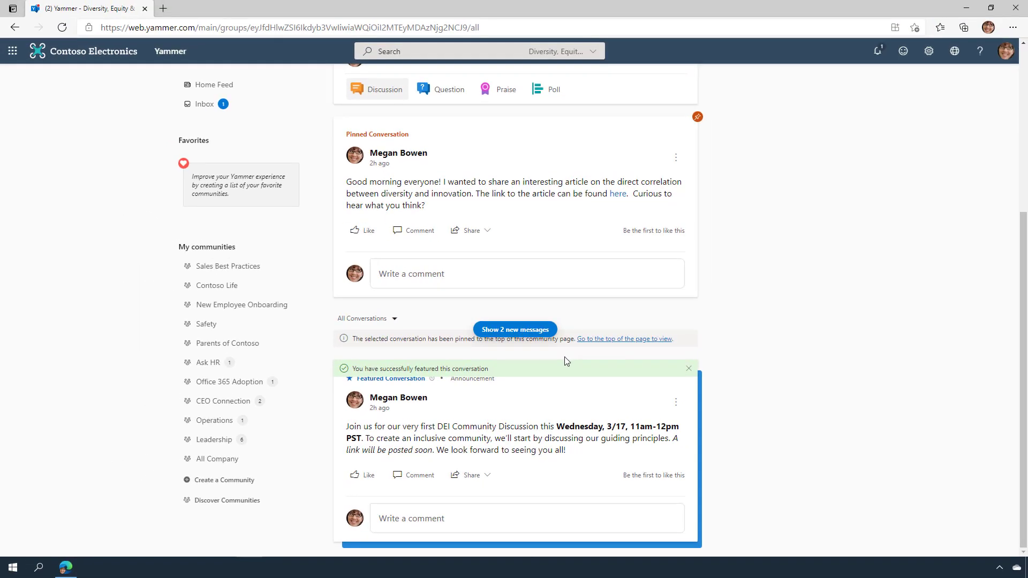
# Step: Ask the question 'What does diversity, equity, and inclusion look like to you?'
pyautogui.scroll(5, 564, 357)
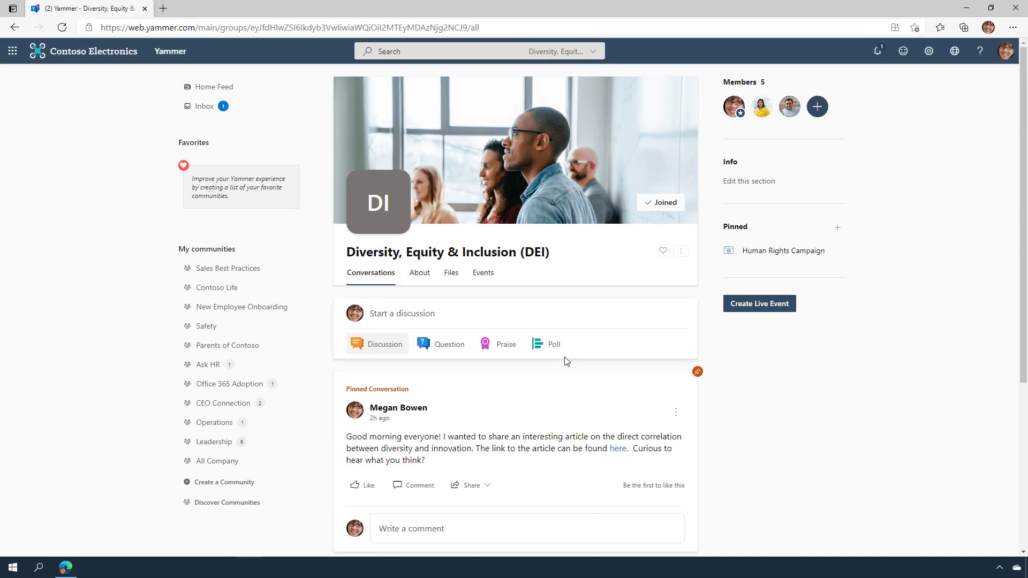
pyautogui.click(457, 348)
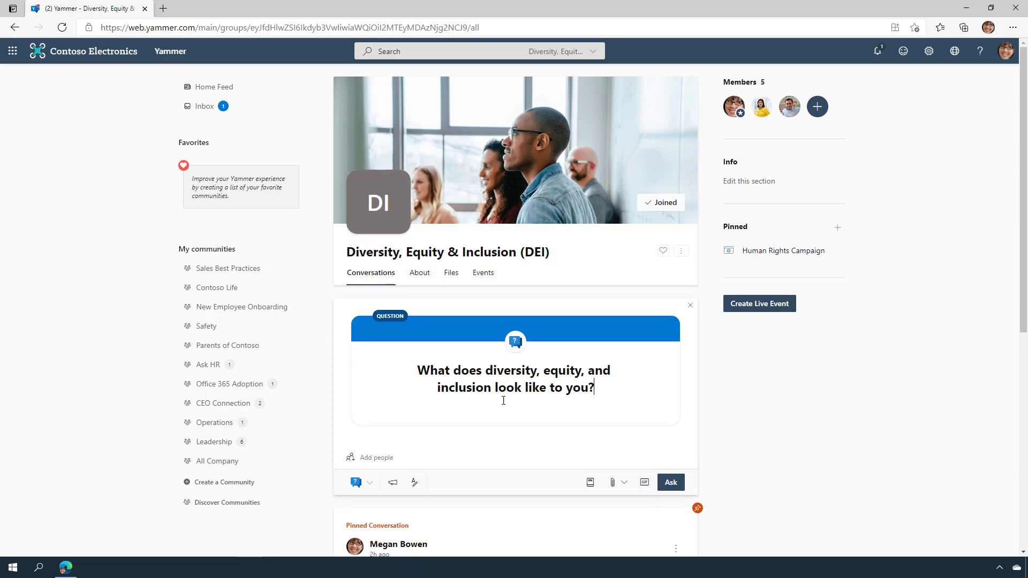
pyautogui.click(671, 483)
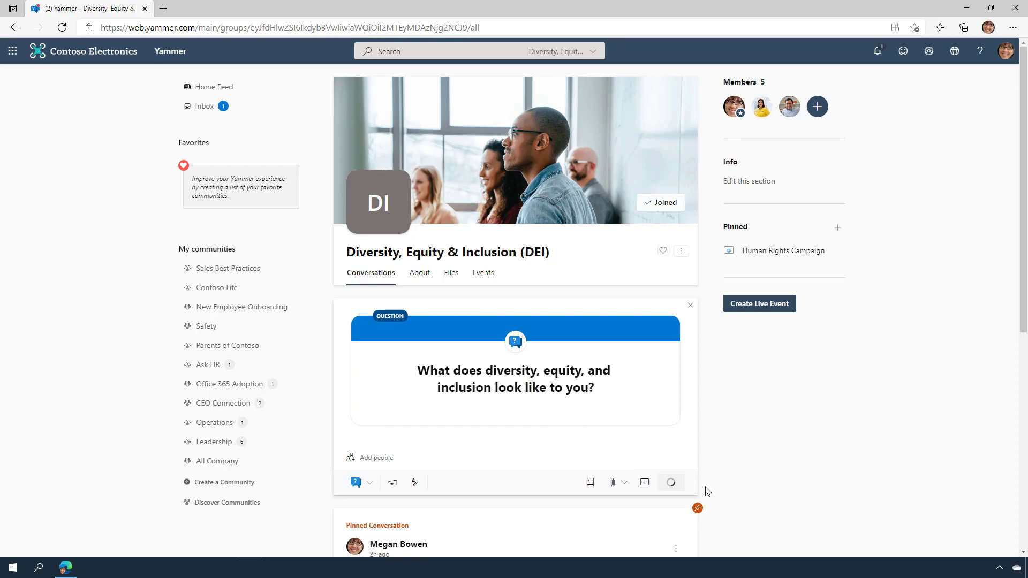
# Step: React Love to the reply 'Socioeconomic equality!' and mark it Best Answer
pyautogui.scroll(-10, 705, 491)
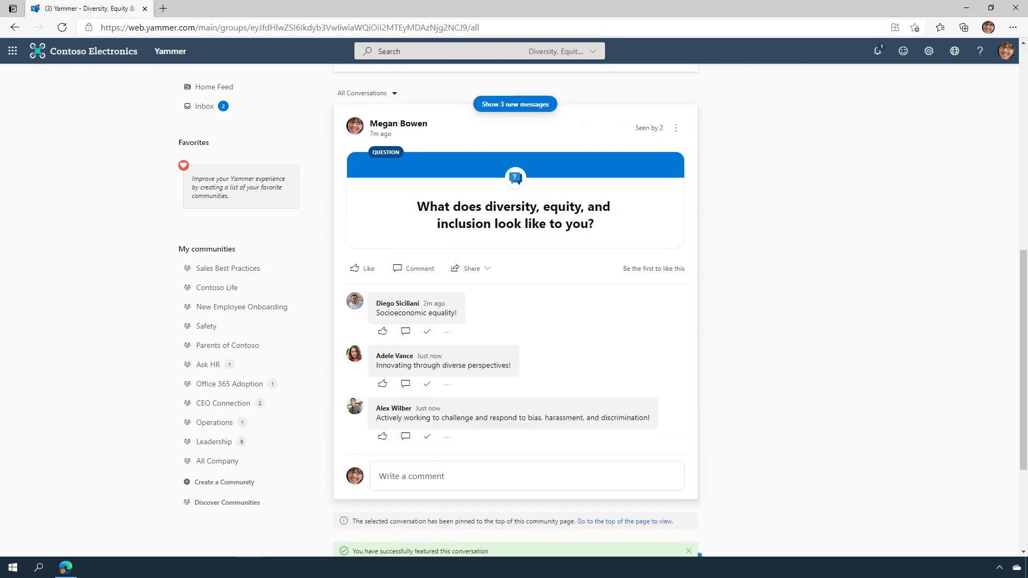
pyautogui.moveTo(382, 331)
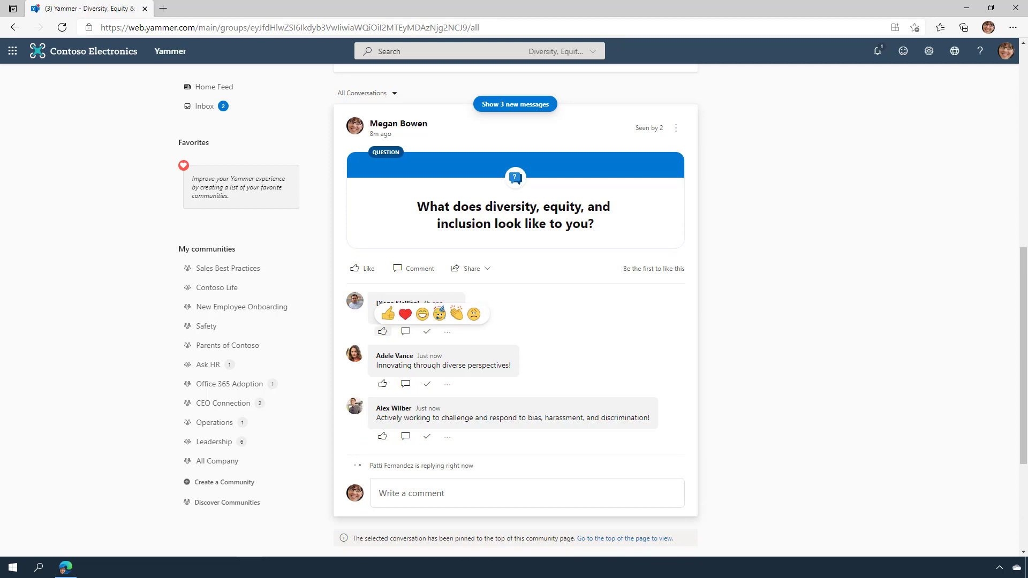
pyautogui.click(405, 310)
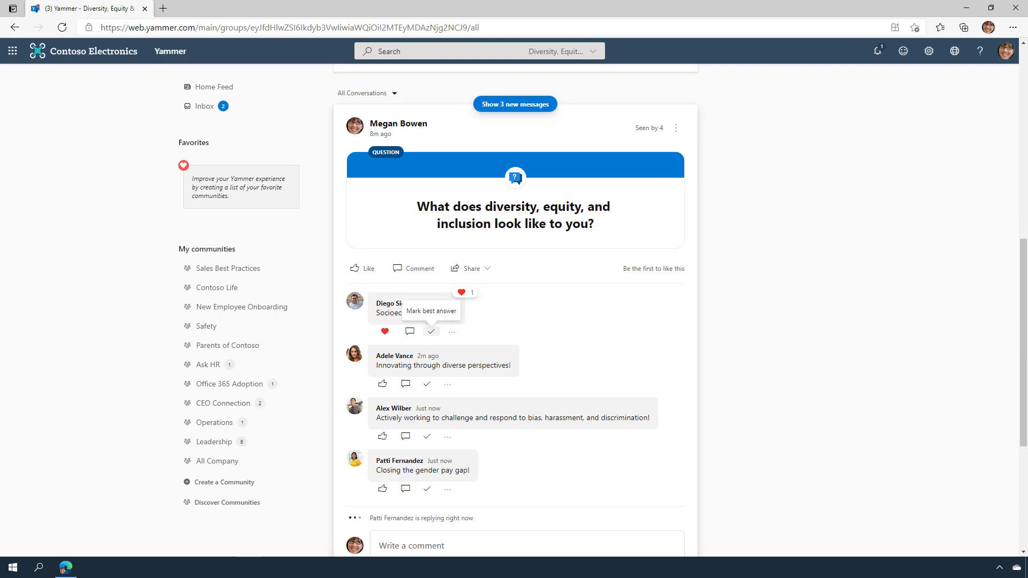
pyautogui.click(431, 331)
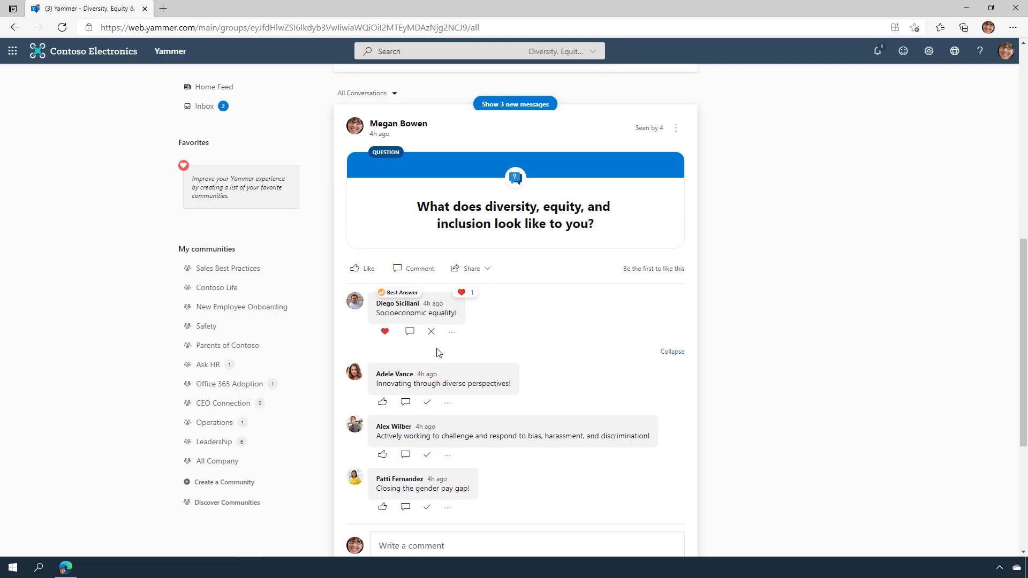
# Step: Close the question conversation to comments, then reopen it, confirming each time
pyautogui.click(677, 128)
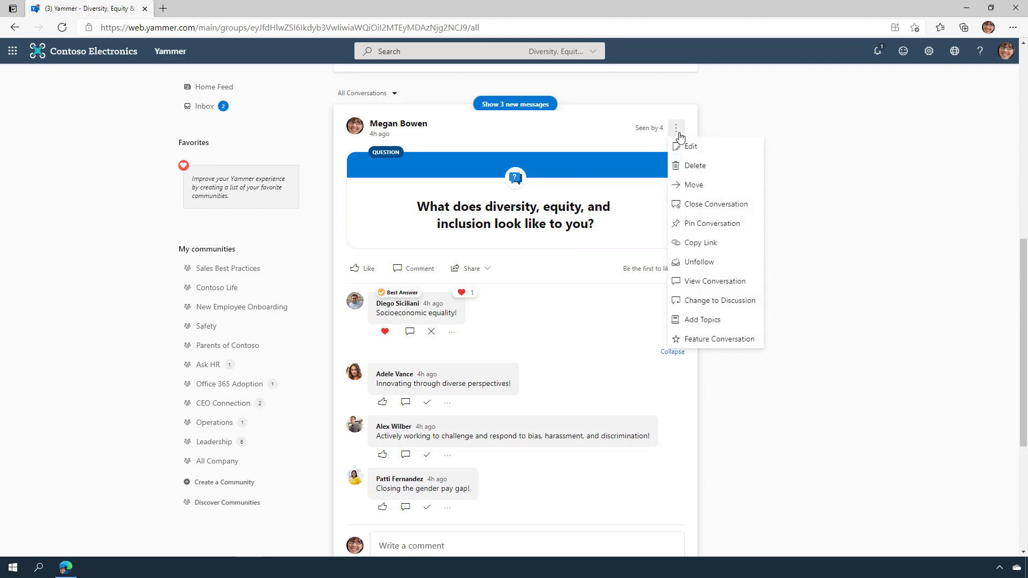
pyautogui.click(682, 204)
pyautogui.click(527, 321)
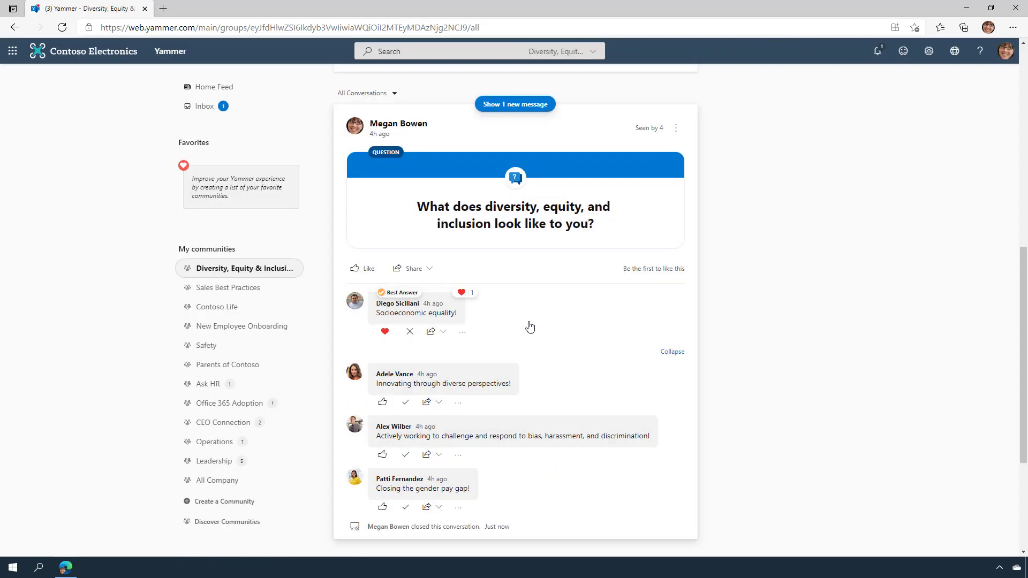
pyautogui.click(677, 129)
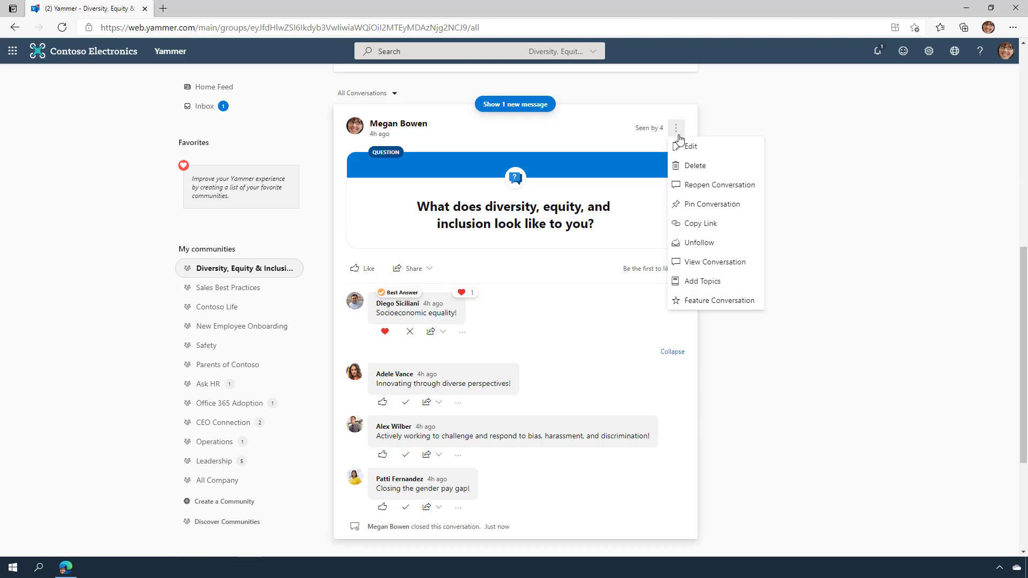
pyautogui.click(680, 186)
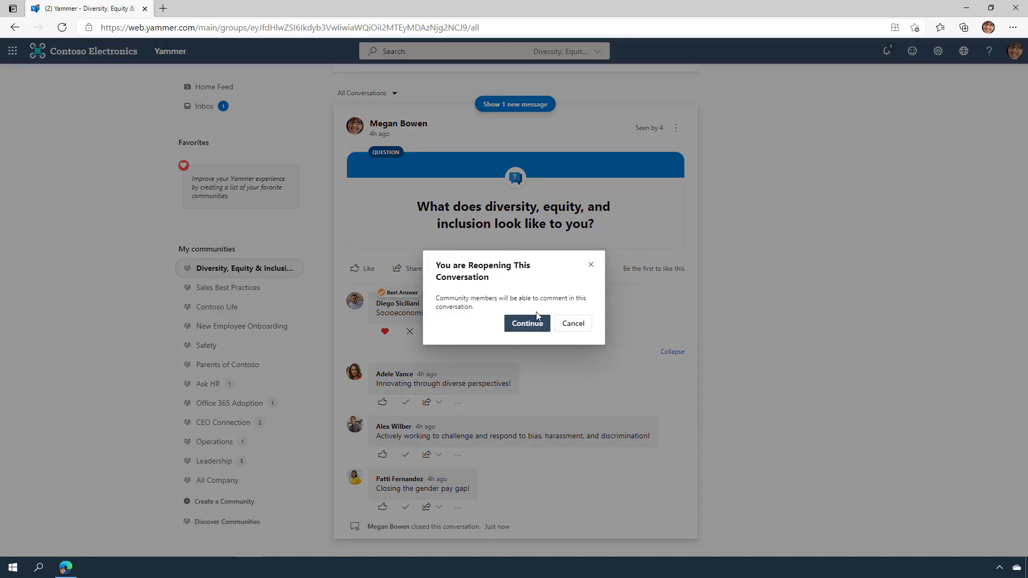
pyautogui.click(525, 322)
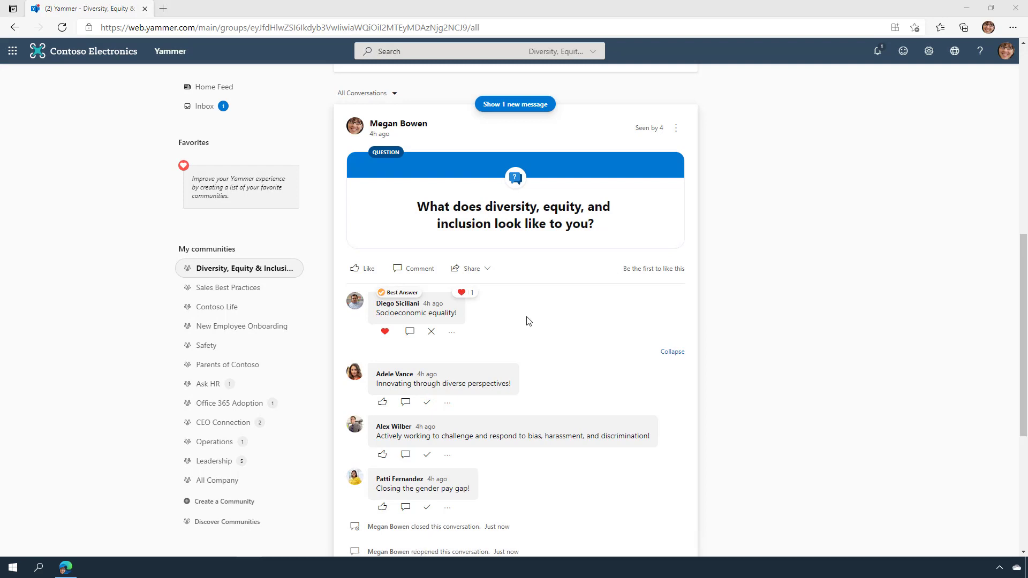
# Step: Start a live event named 'Leading with Empathy' and choose its presenter and producer
pyautogui.scroll(10, 528, 321)
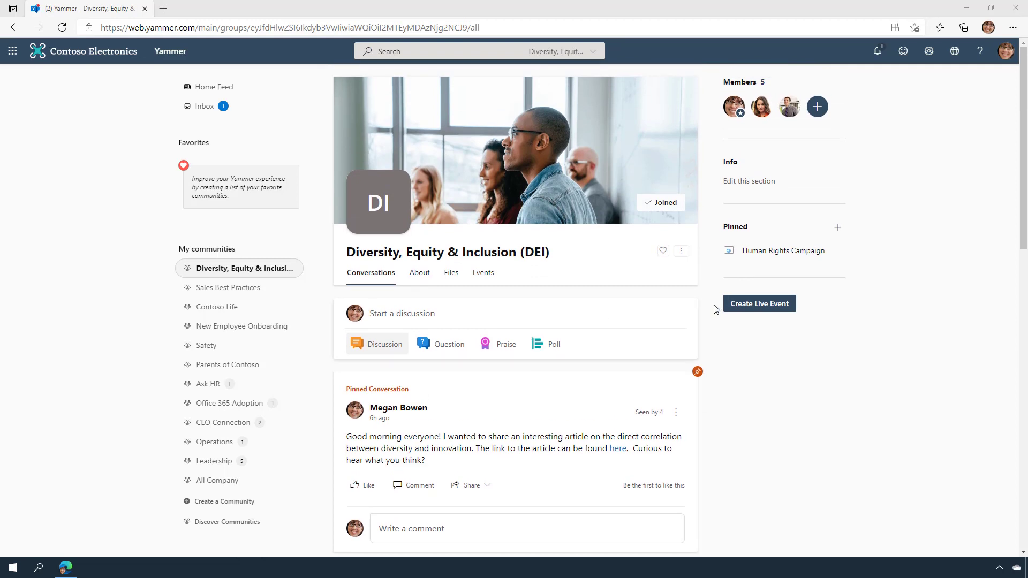
pyautogui.click(752, 302)
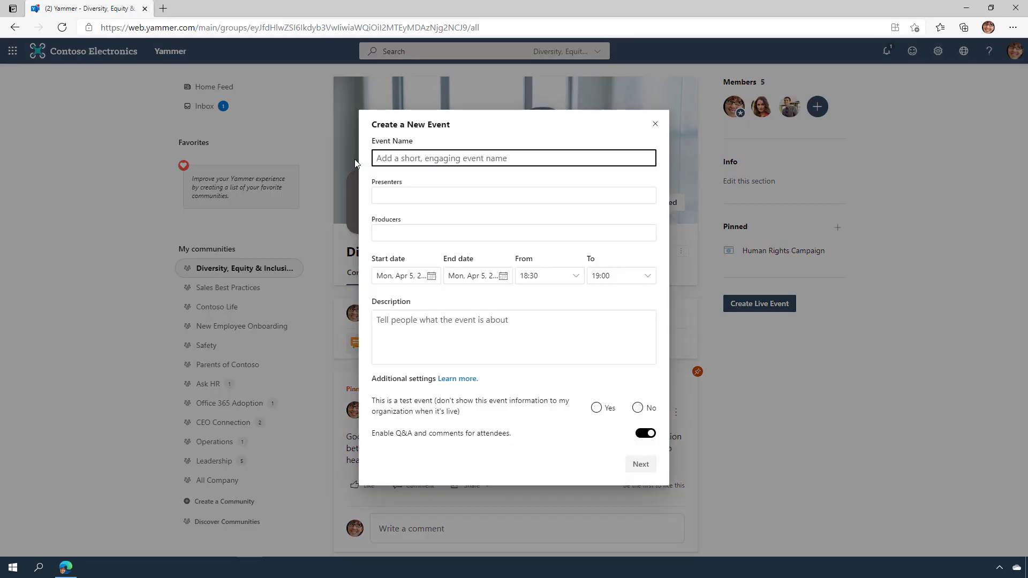
pyautogui.write('Leading with Empathy')
pyautogui.press('Tab')
pyautogui.write('Patti')
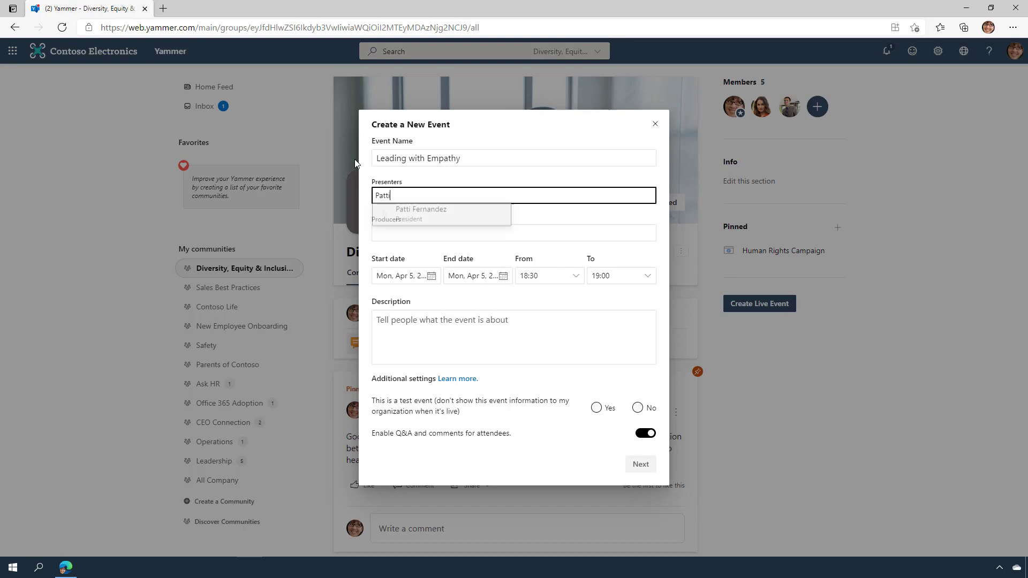
pyautogui.press('Tab')
pyautogui.write('Adele')
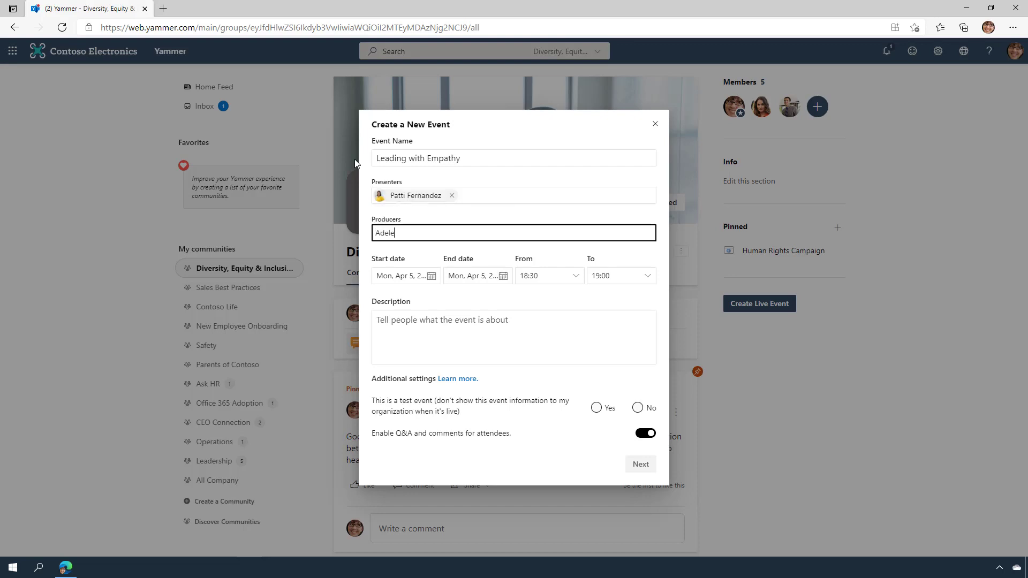
pyautogui.press('Return')
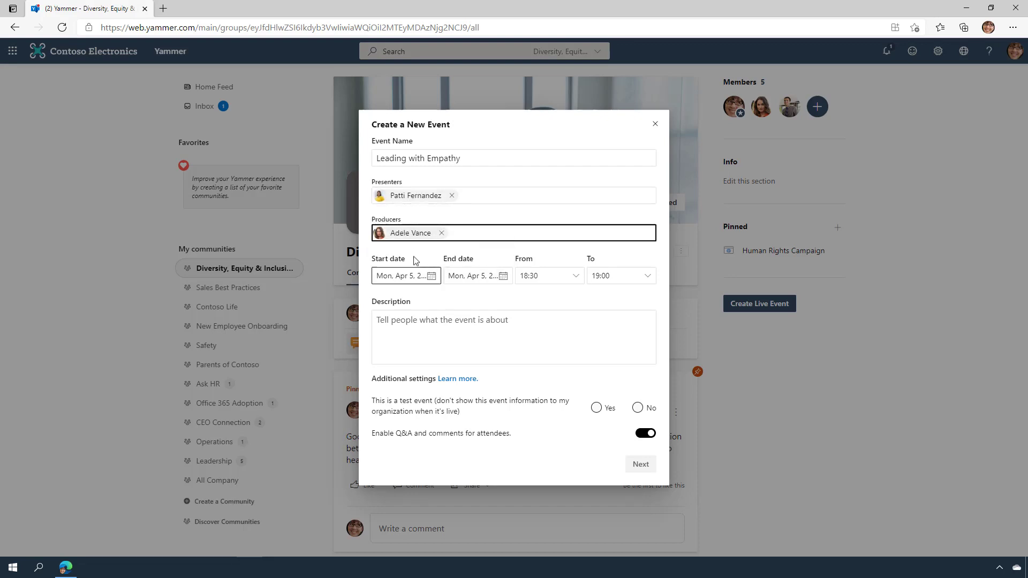
# Step: Set the start date to Apr 6, paste the description, mark it not a test, and continue
pyautogui.click(427, 276)
pyautogui.click(415, 345)
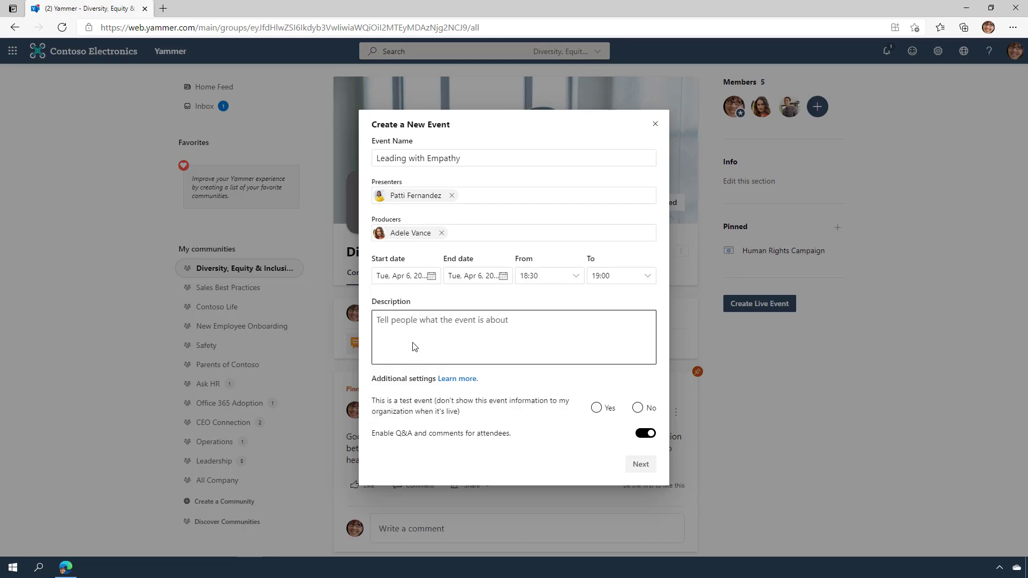
pyautogui.write("A community conversation to help foster inclusive workplaces where employees feel trusted, valued, and safe. Let's create a culture of self-awareness and elevate together by leading with empathy!")
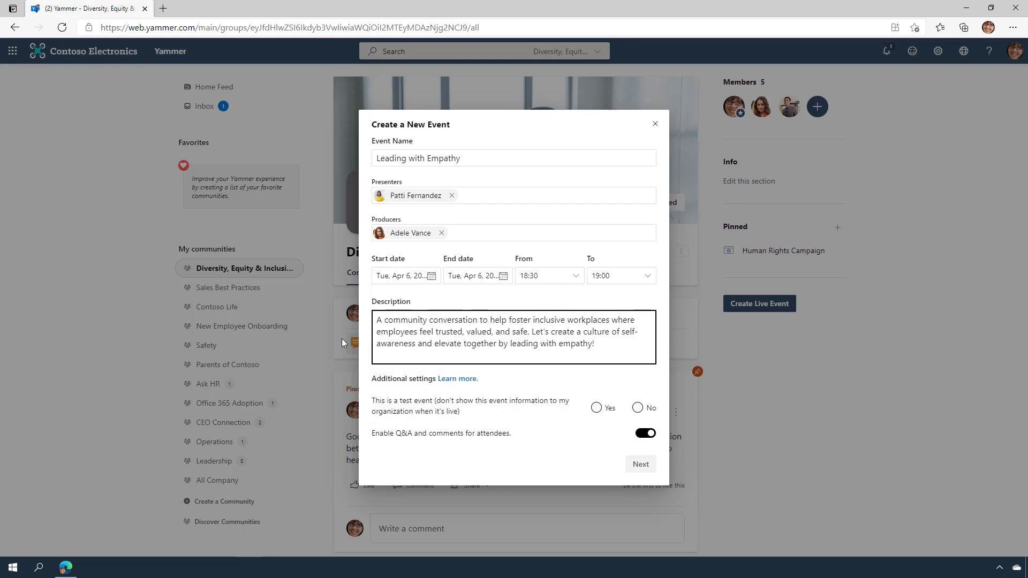
pyautogui.click(645, 407)
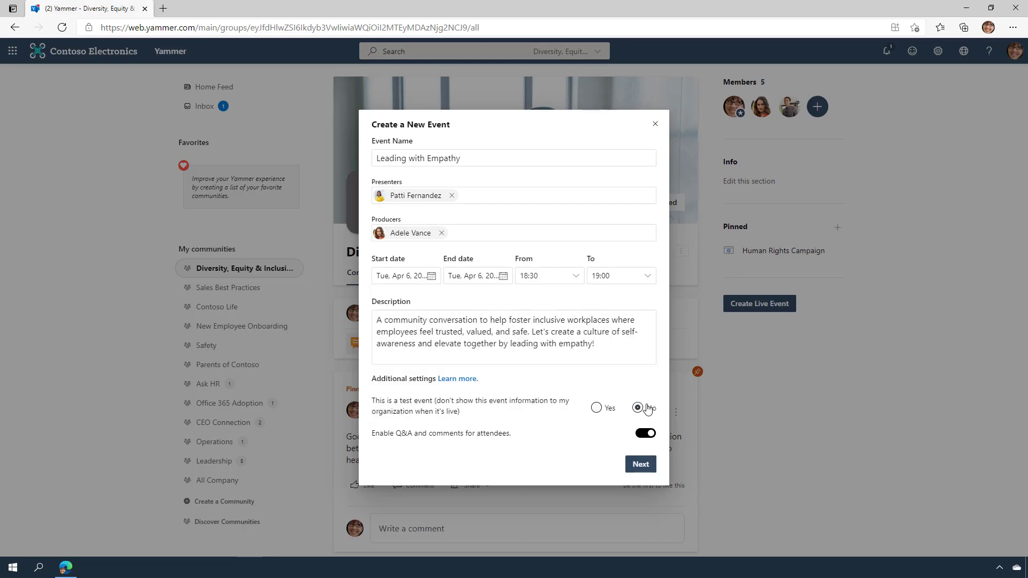
pyautogui.click(646, 467)
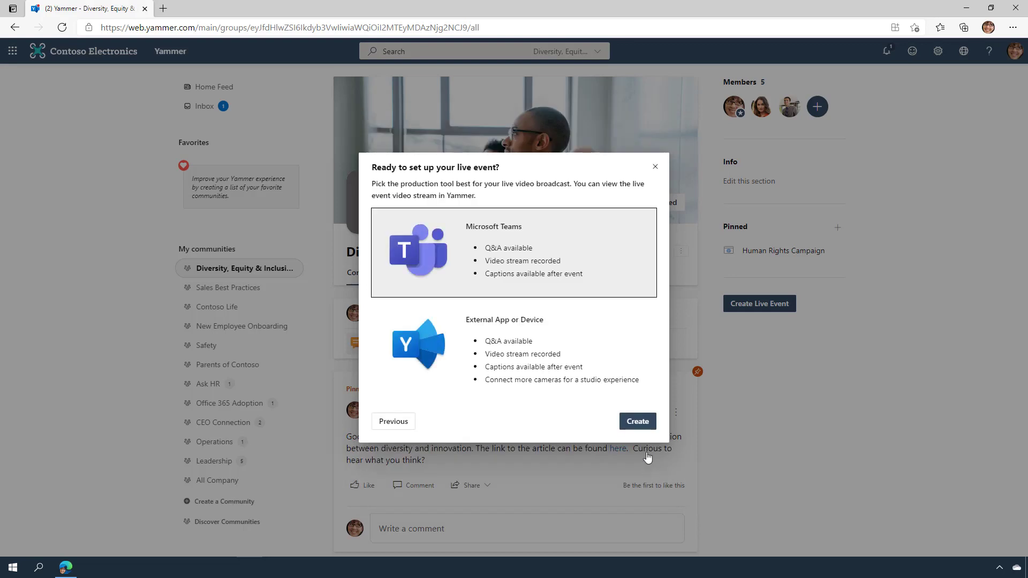
# Step: Create the live event with Microsoft Teams as the production tool
pyautogui.click(637, 420)
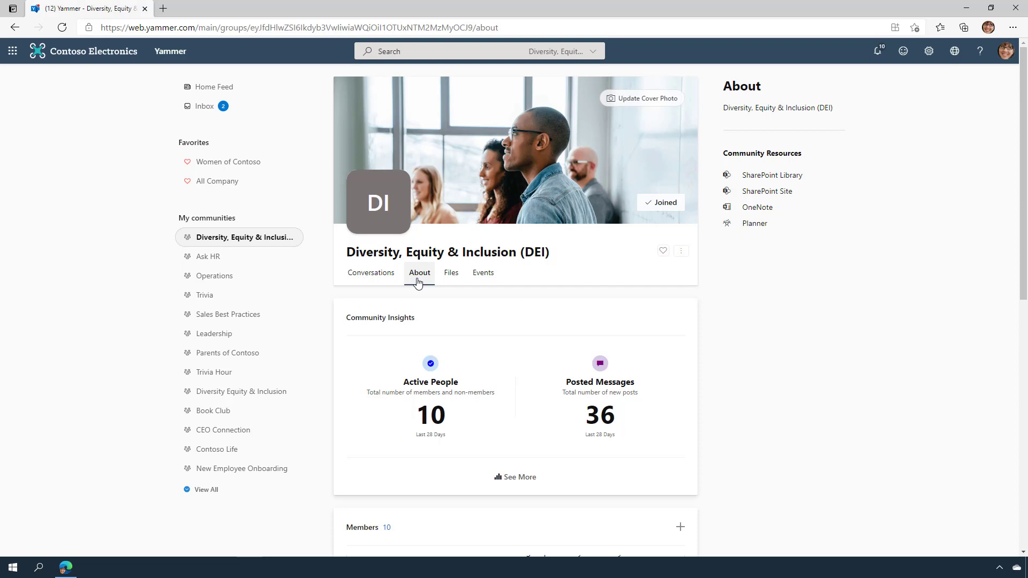
# Step: Review the DEI community's detailed activity overview, then view its Questions & Answers insights
pyautogui.click(509, 476)
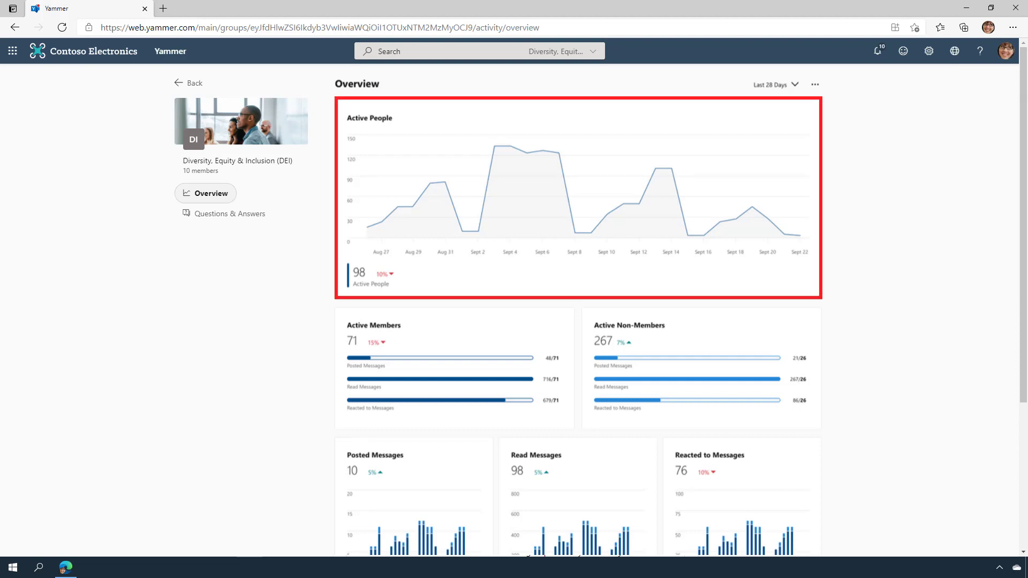
pyautogui.scroll(-1, 304, 455)
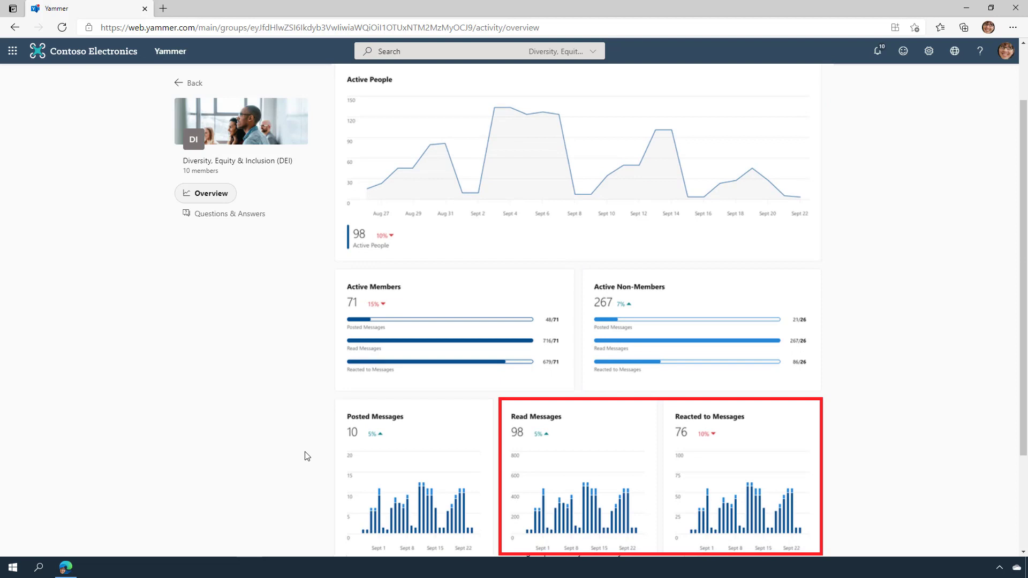
pyautogui.scroll(-2, 306, 456)
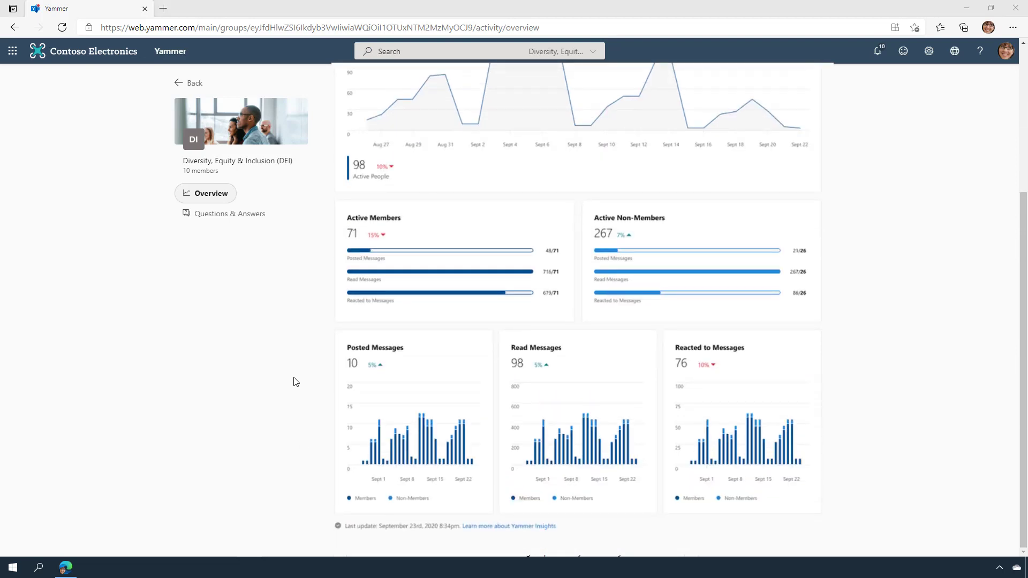
pyautogui.click(253, 218)
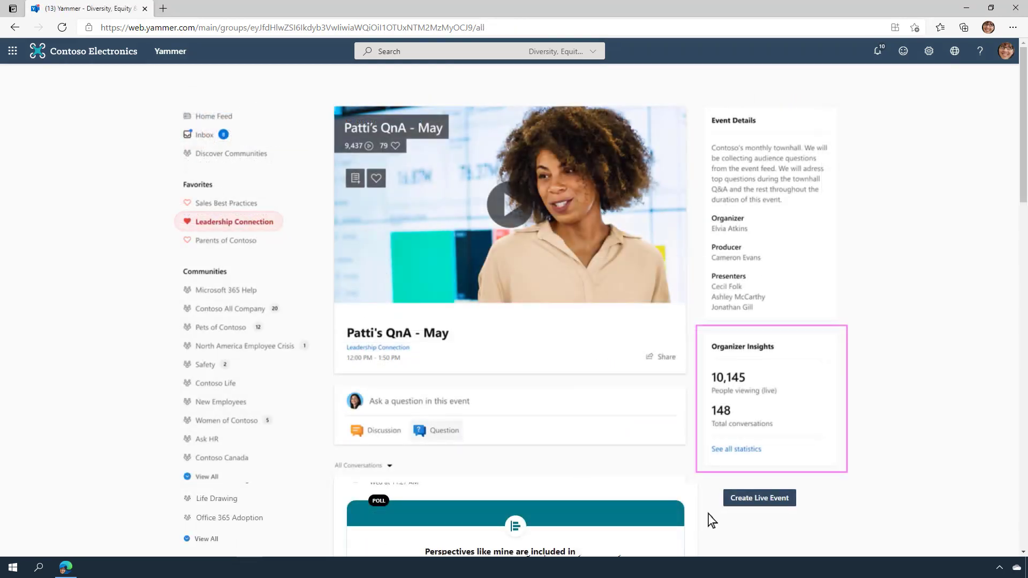
# Step: View the March Townhall event's engagement statistics: 80 conversations, 145 comments, 201 reactions
pyautogui.click(746, 451)
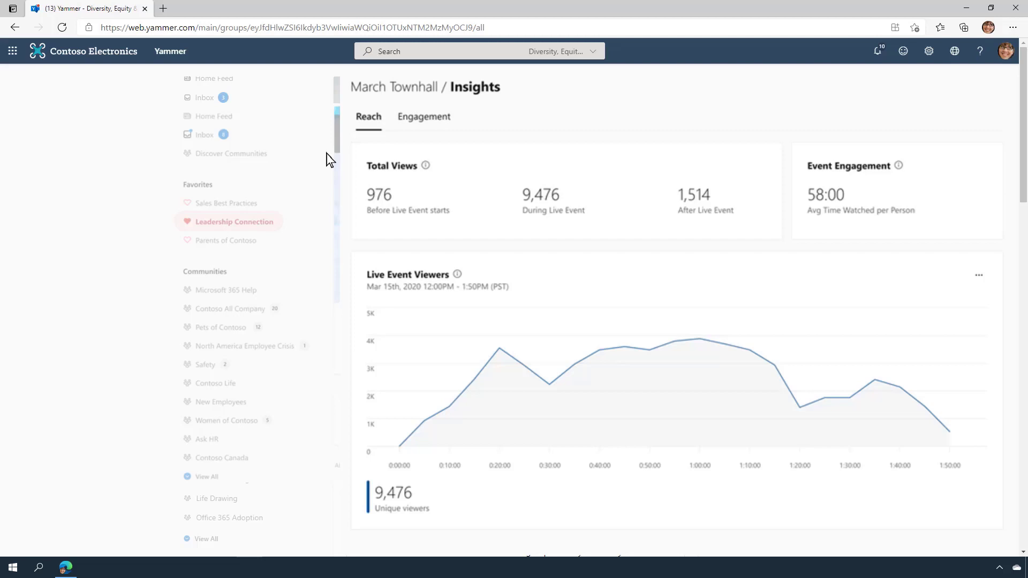
pyautogui.click(423, 119)
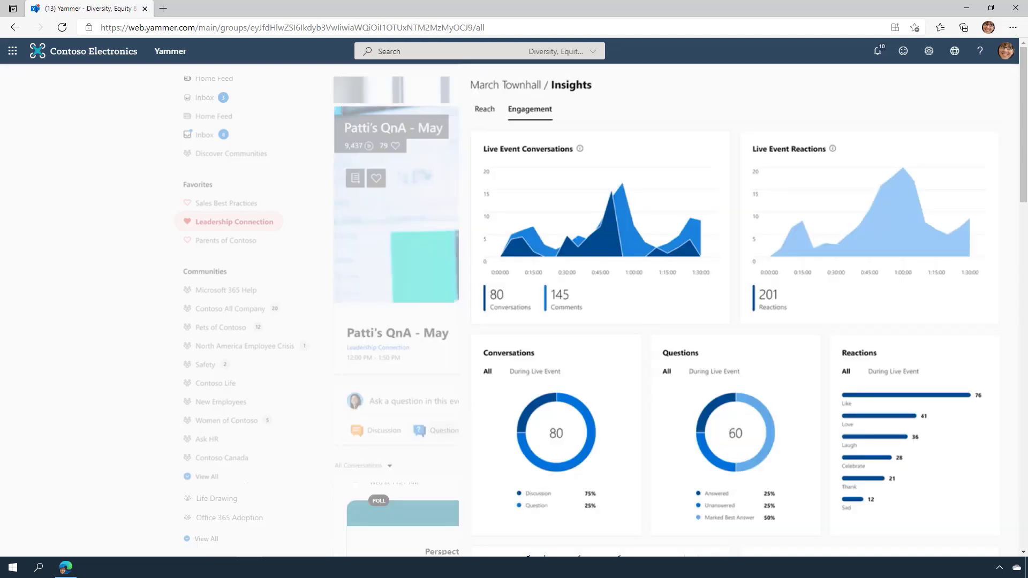